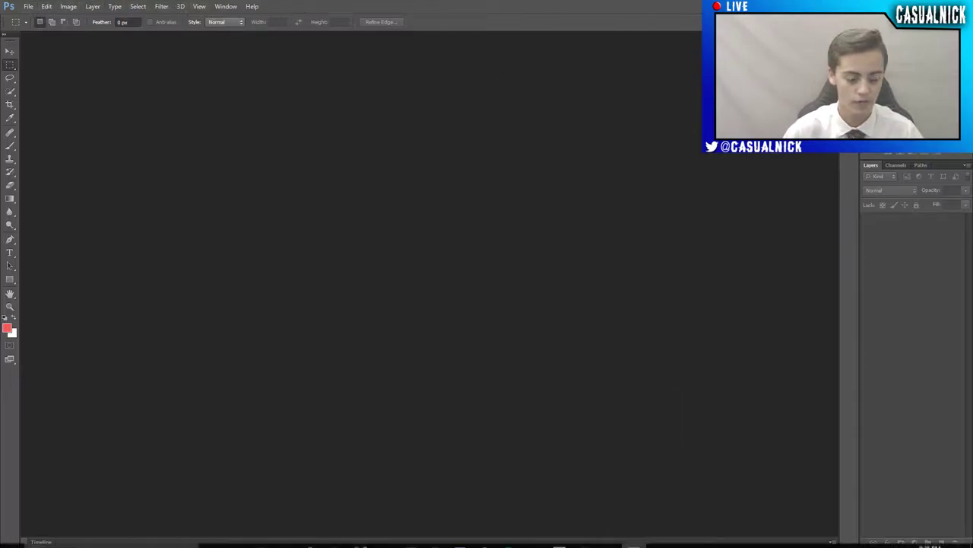
Check the current overlay in OBS, then return to Photoshop.
{"action": "left_click", "coordinate": [485, 537]}
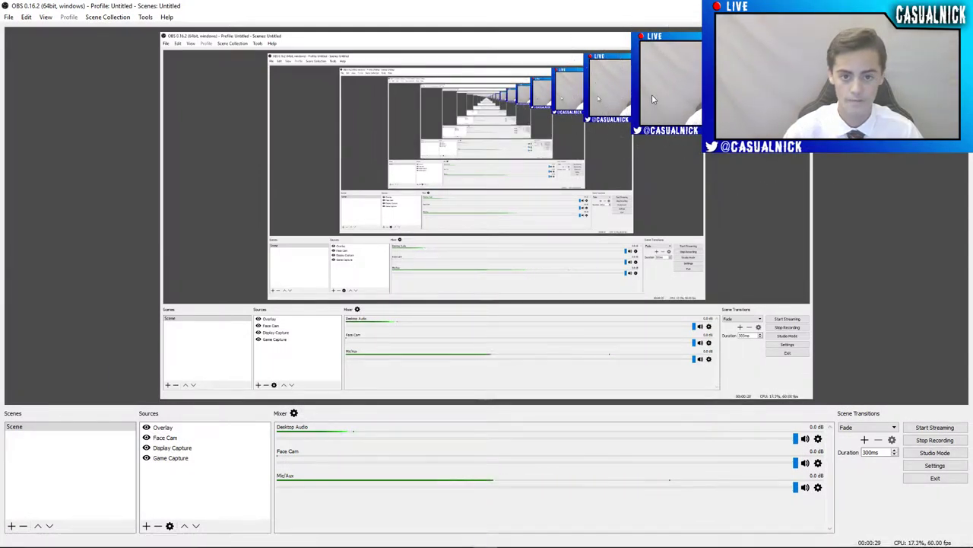
{"action": "mouse_move", "coordinate": [510, 540]}
{"action": "left_click", "coordinate": [633, 537]}
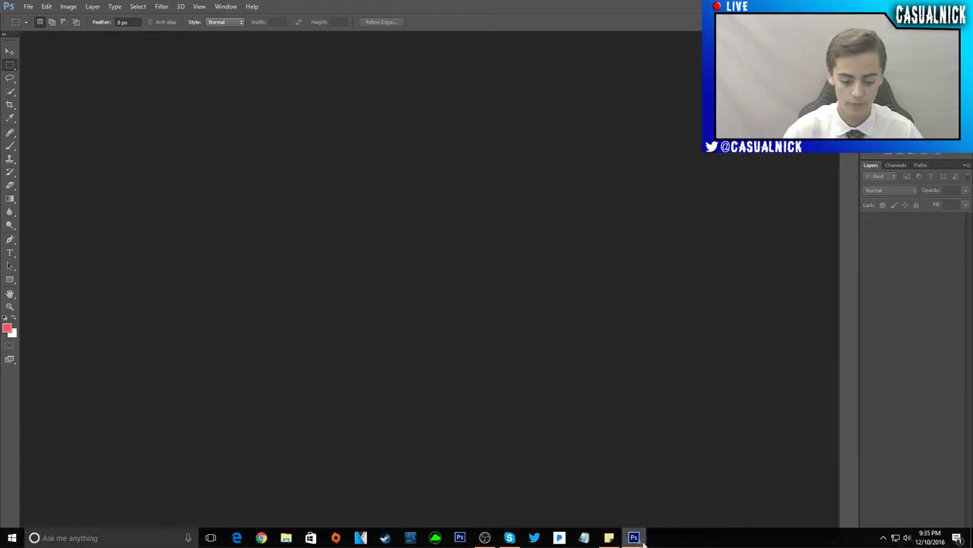
Create Overlay3: 1280×720 px, 8-bit RGB with a transparent background.
{"action": "left_click", "coordinate": [29, 7]}
{"action": "left_click", "coordinate": [38, 16]}
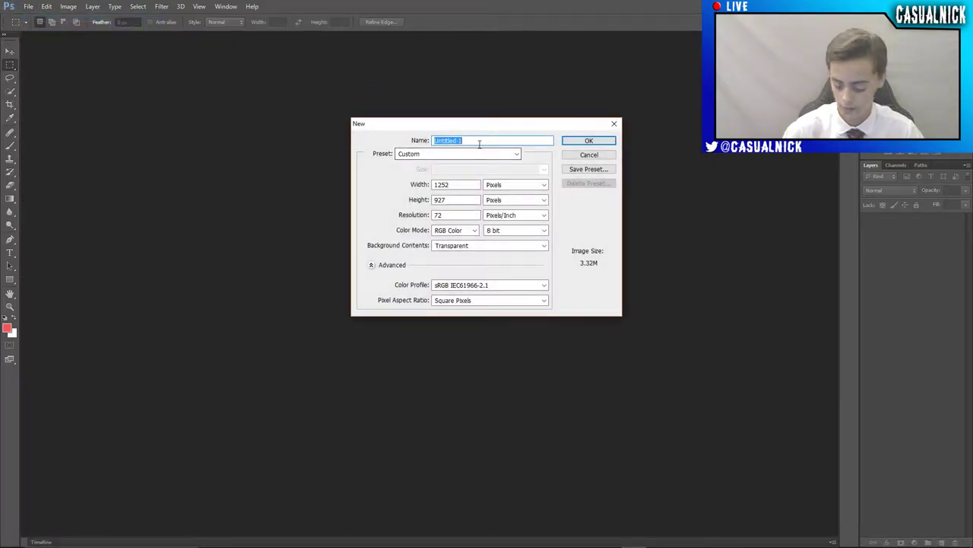
{"action": "type", "text": "Overlay3"}
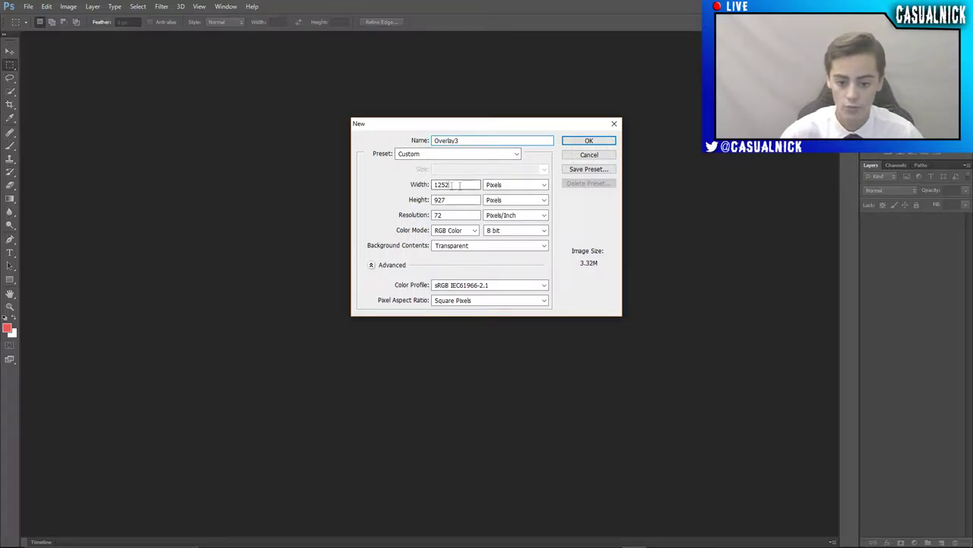
{"action": "left_click_drag", "start_coordinate": [452, 185], "coordinate": [415, 194]}
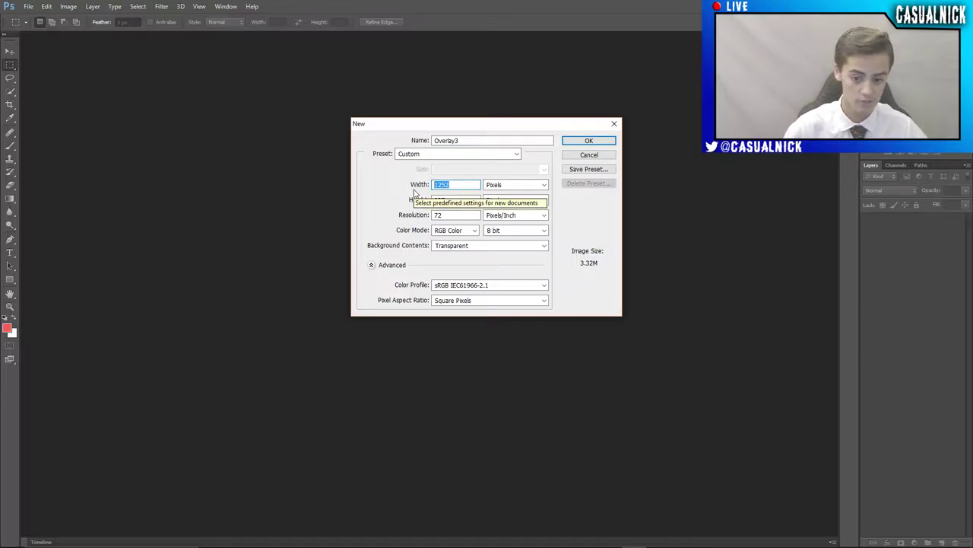
{"action": "type", "text": "12"}
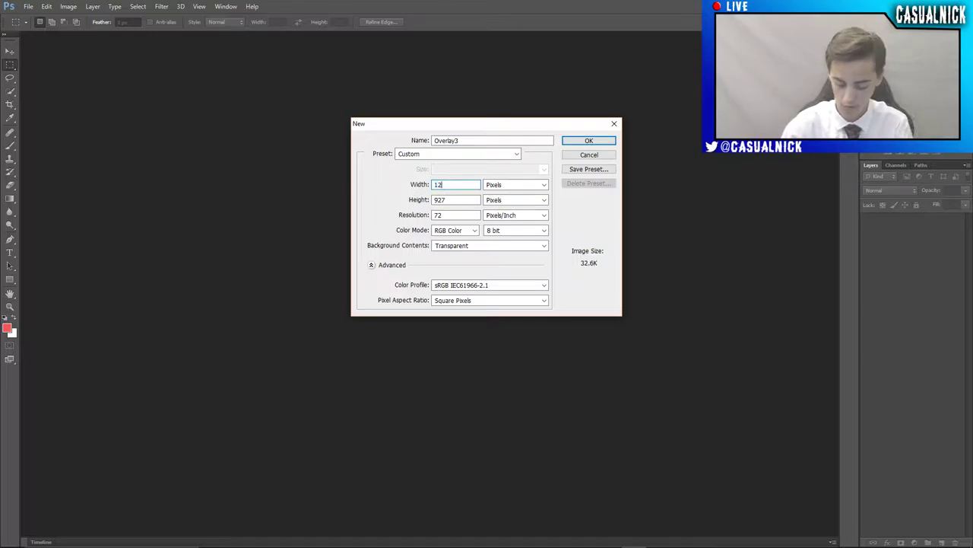
{"action": "type", "text": "80"}
{"action": "key", "text": "Tab"}
{"action": "key", "text": "Tab"}
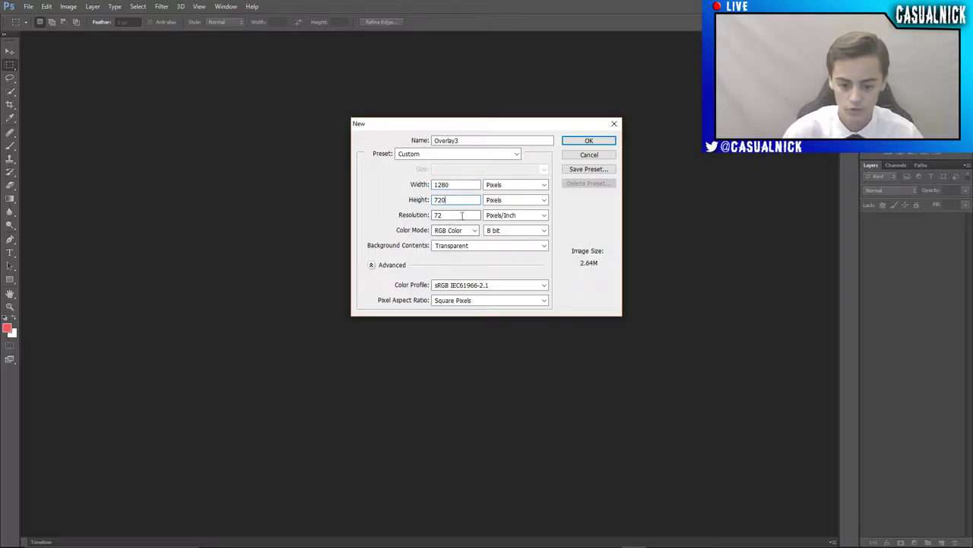
{"action": "left_click", "coordinate": [514, 230]}
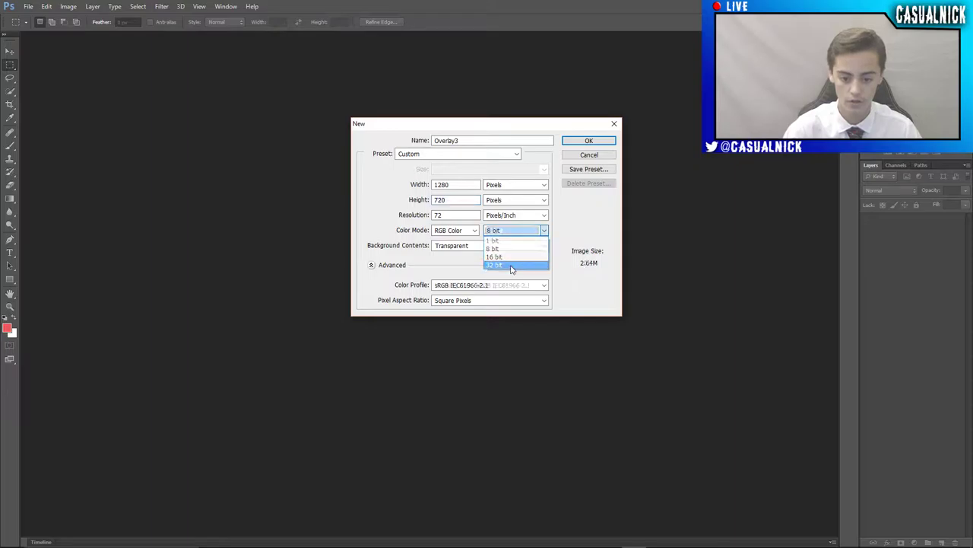
{"action": "left_click", "coordinate": [513, 264]}
{"action": "left_click", "coordinate": [515, 232]}
{"action": "left_click", "coordinate": [515, 242]}
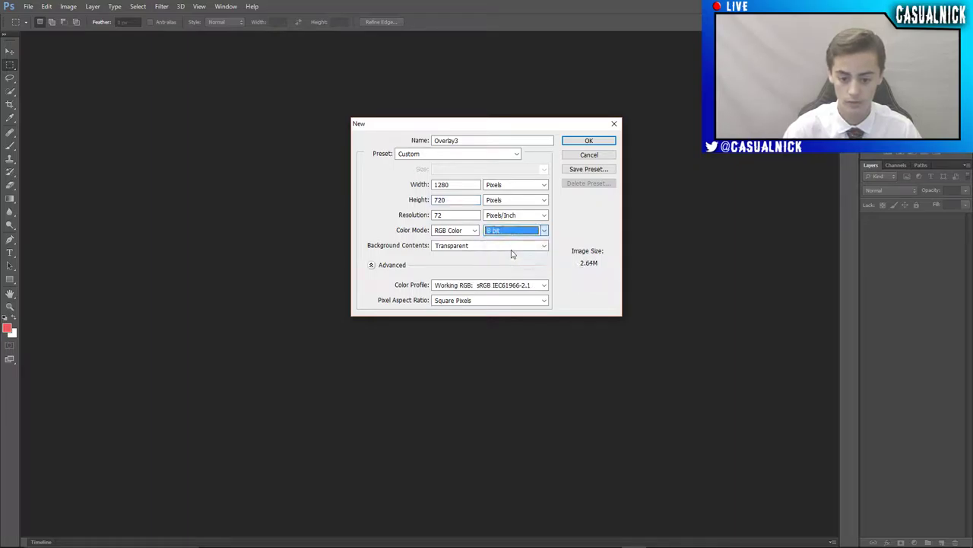
{"action": "left_click", "coordinate": [586, 141]}
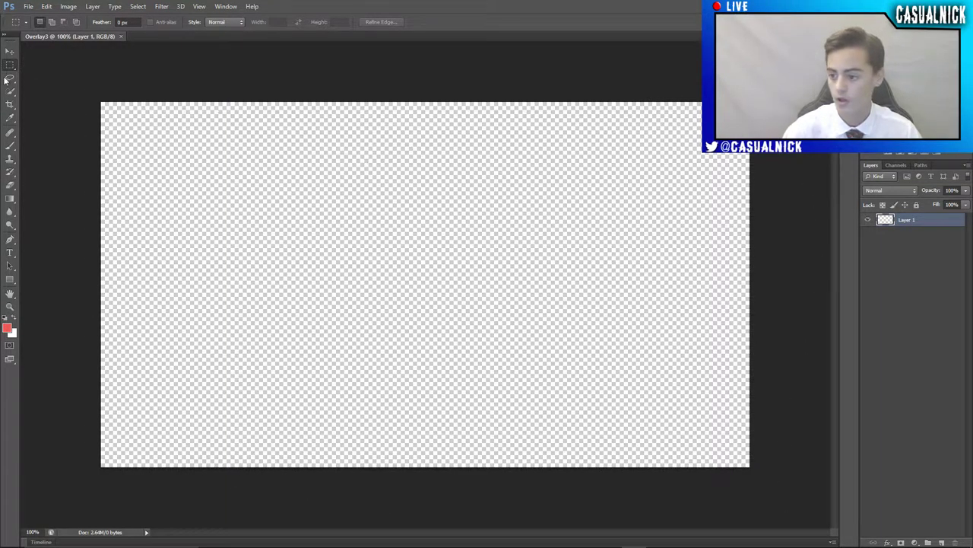
Draw a rectangle covering the whole canvas with the Rectangle tool.
{"action": "left_click", "coordinate": [10, 294]}
{"action": "left_click", "coordinate": [12, 281]}
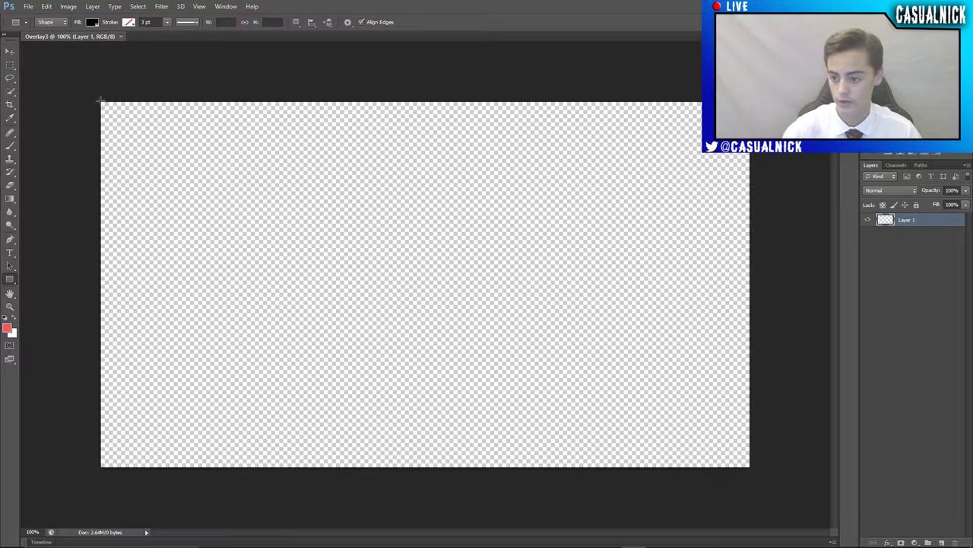
{"action": "left_click_drag", "start_coordinate": [99, 99], "coordinate": [749, 465]}
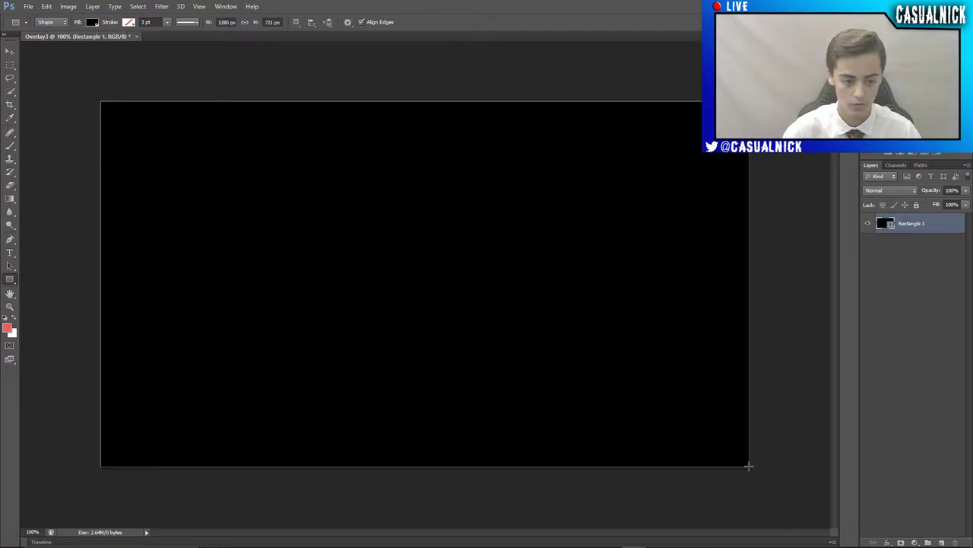
Give the rectangle no fill and a light blue 10.15 pt stroke.
{"action": "left_click", "coordinate": [92, 22]}
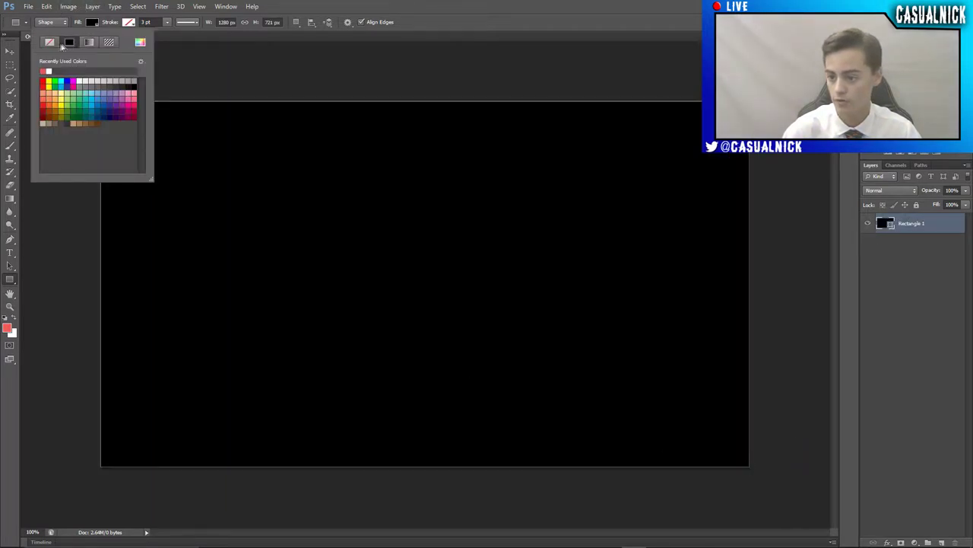
{"action": "left_click", "coordinate": [50, 42]}
{"action": "left_click", "coordinate": [127, 24]}
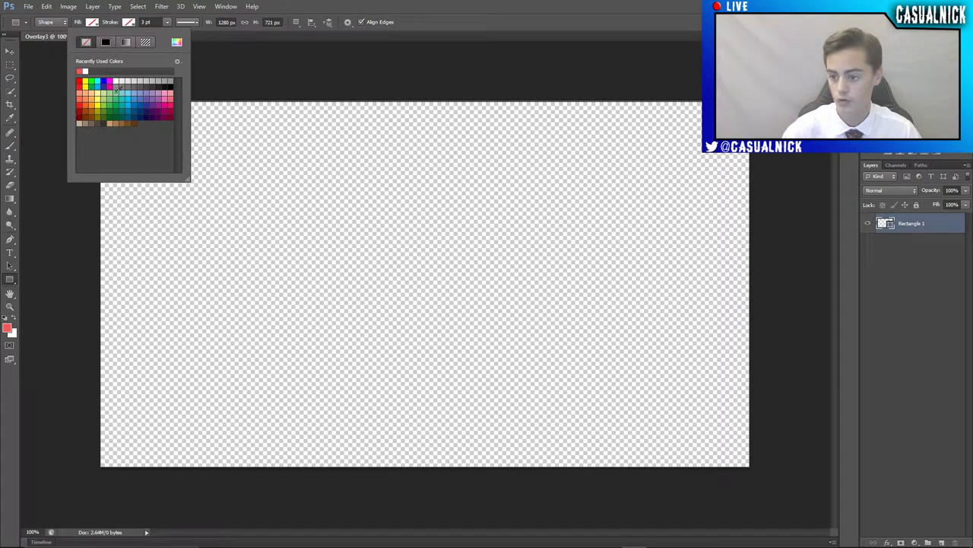
{"action": "left_click", "coordinate": [103, 81]}
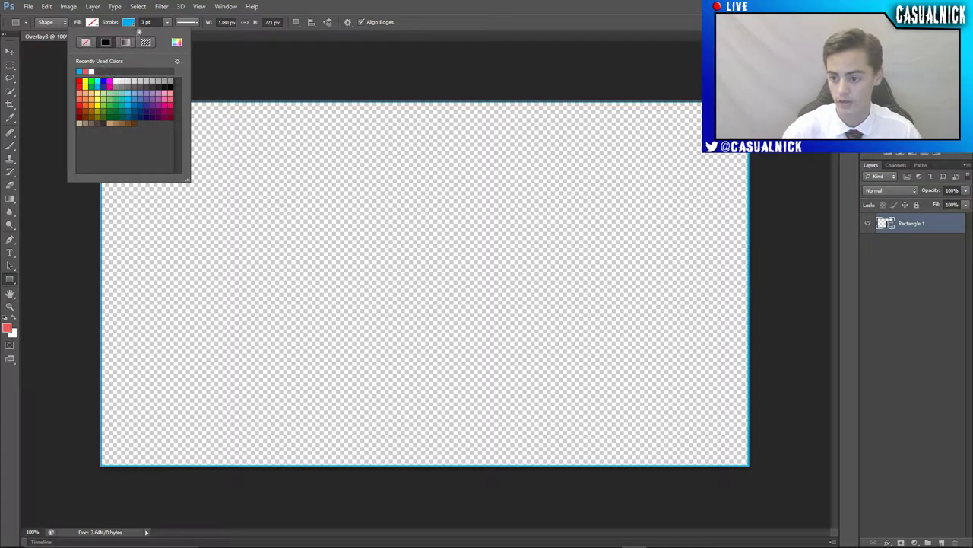
{"action": "left_click", "coordinate": [168, 22]}
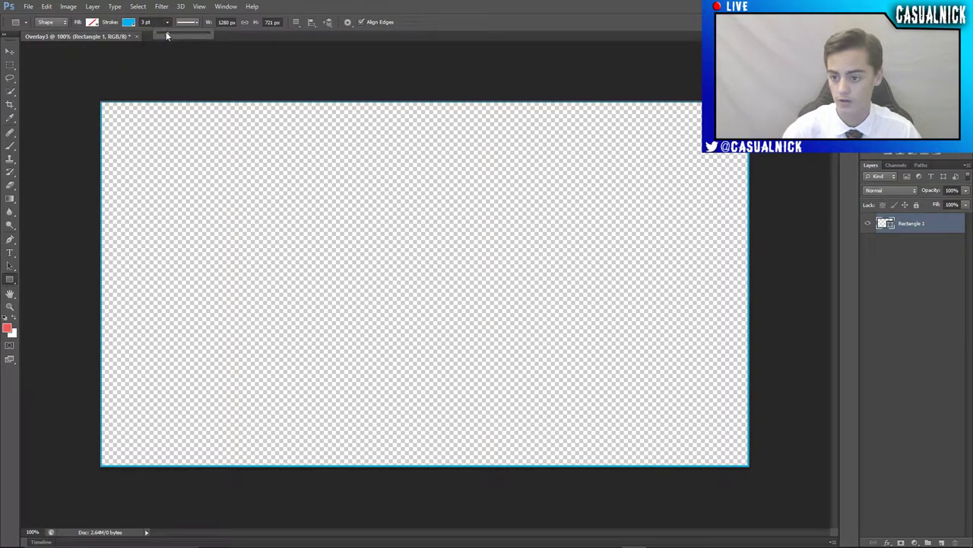
{"action": "left_click_drag", "start_coordinate": [167, 33], "coordinate": [174, 33]}
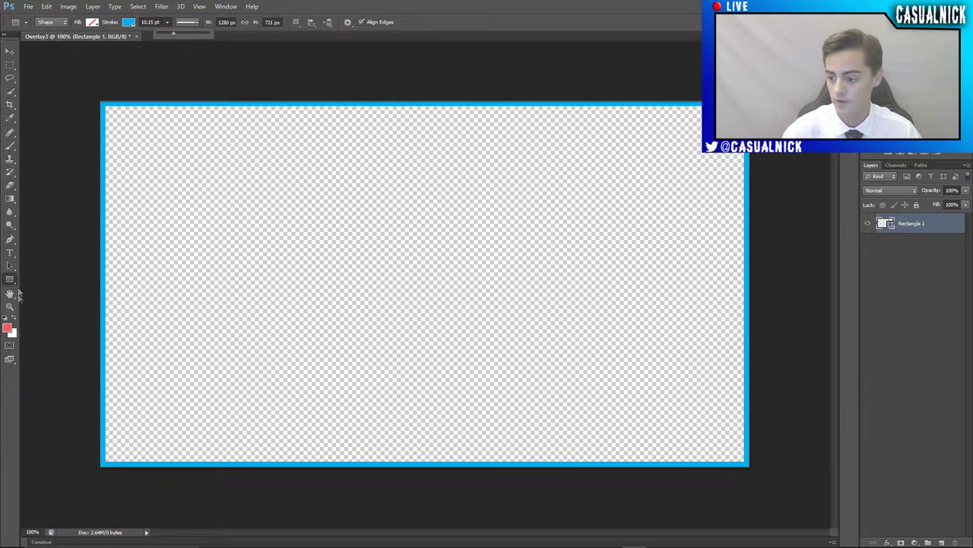
Stretch the border rectangle's top edge slightly and thicken its blue stroke to 14.20 pt.
{"action": "key", "text": "ctrl+t"}
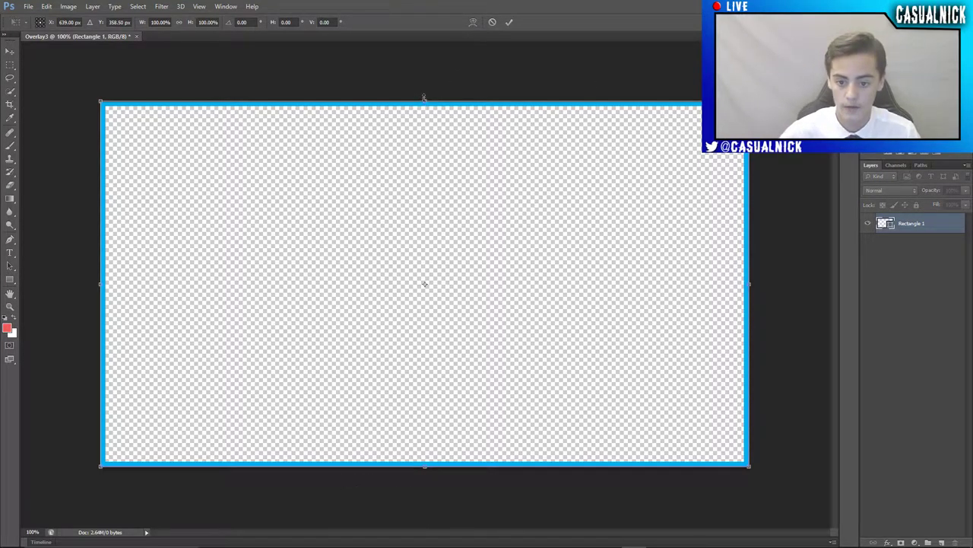
{"action": "left_click_drag", "start_coordinate": [424, 98], "coordinate": [424, 100]}
{"action": "key", "text": "Return"}
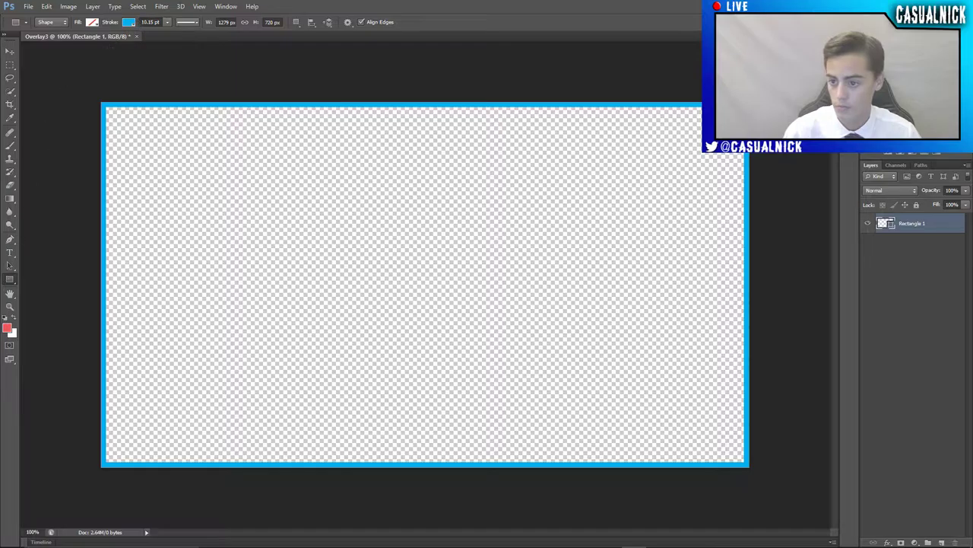
{"action": "left_click", "coordinate": [167, 22]}
{"action": "mouse_move", "coordinate": [167, 35]}
{"action": "left_mouse_down"}
{"action": "mouse_move", "coordinate": [180, 35]}
{"action": "mouse_move", "coordinate": [165, 36]}
{"action": "mouse_move", "coordinate": [172, 40]}
{"action": "left_mouse_up"}
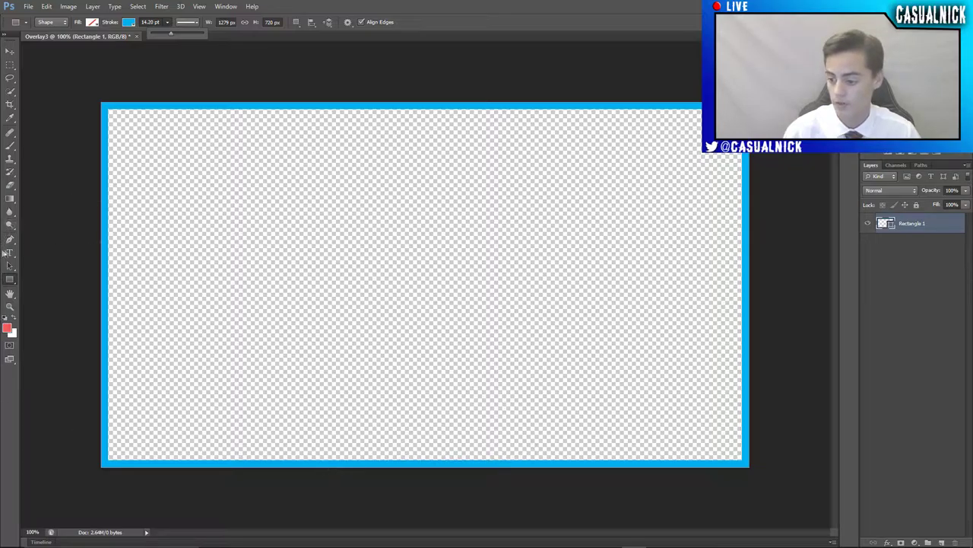
Add the CASUALNICK text line near the border's bottom edge.
{"action": "key", "text": "t"}
{"action": "left_click", "coordinate": [365, 438]}
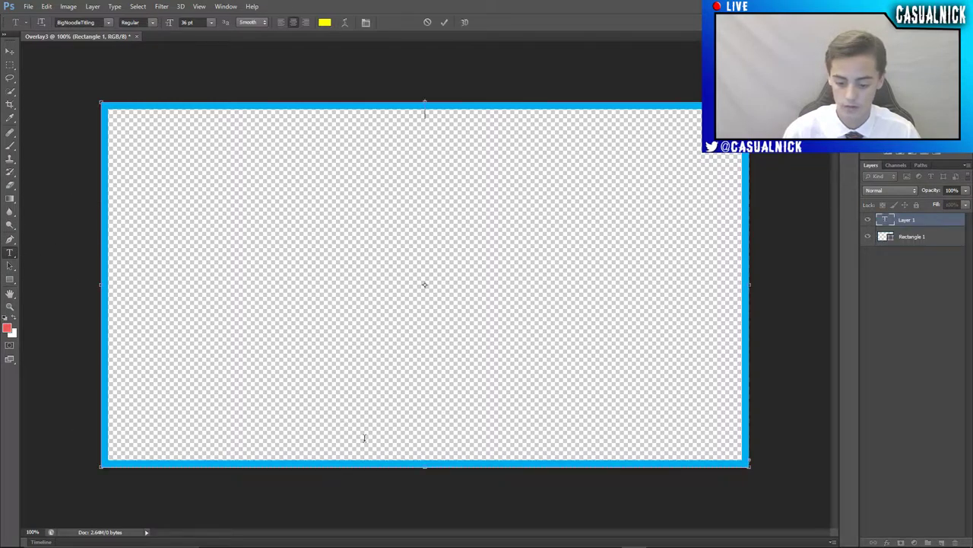
{"action": "left_click", "coordinate": [421, 455]}
{"action": "type", "text": "CASUALNICK"}
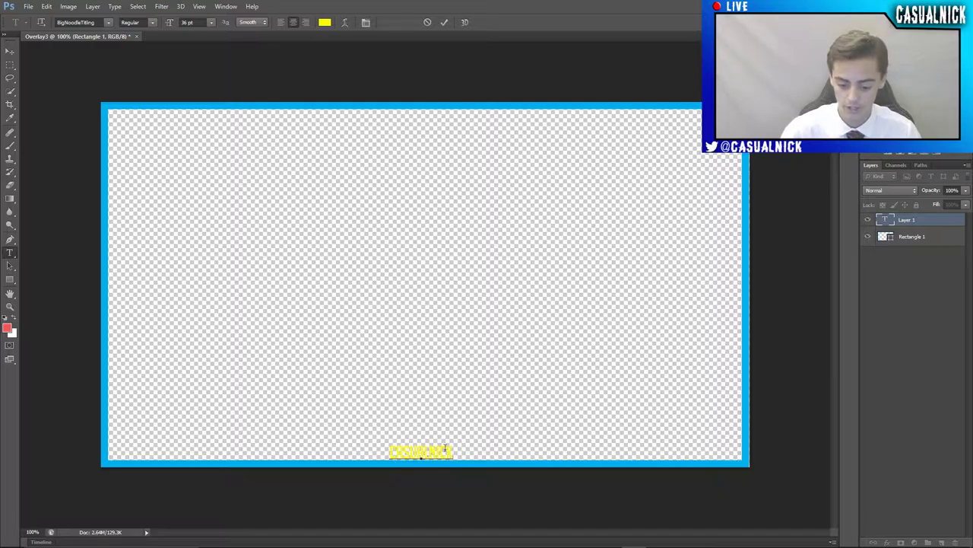
Colour the CASUALNICK text light grey.
{"action": "left_click_drag", "start_coordinate": [451, 450], "coordinate": [403, 454]}
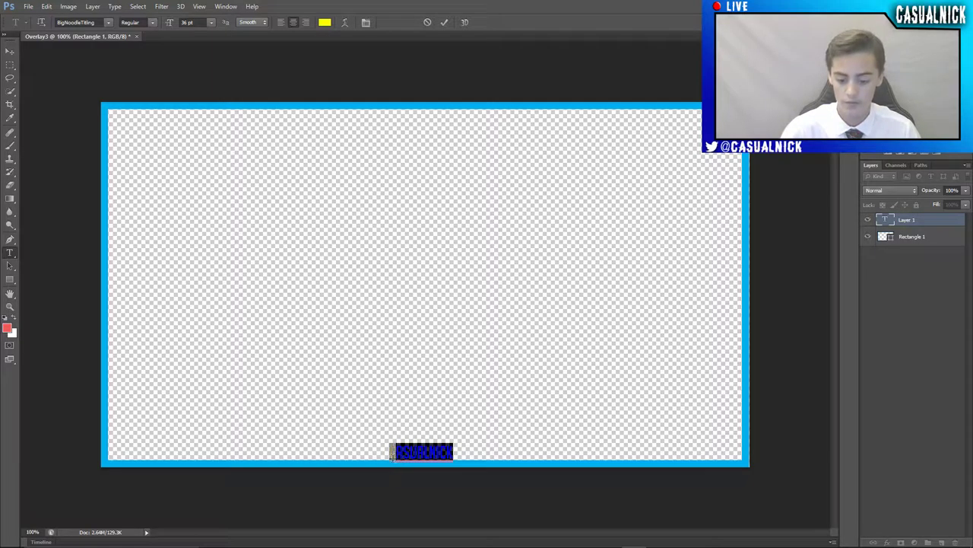
{"action": "left_click", "coordinate": [325, 22]}
{"action": "left_click", "coordinate": [274, 380]}
{"action": "left_click", "coordinate": [502, 339]}
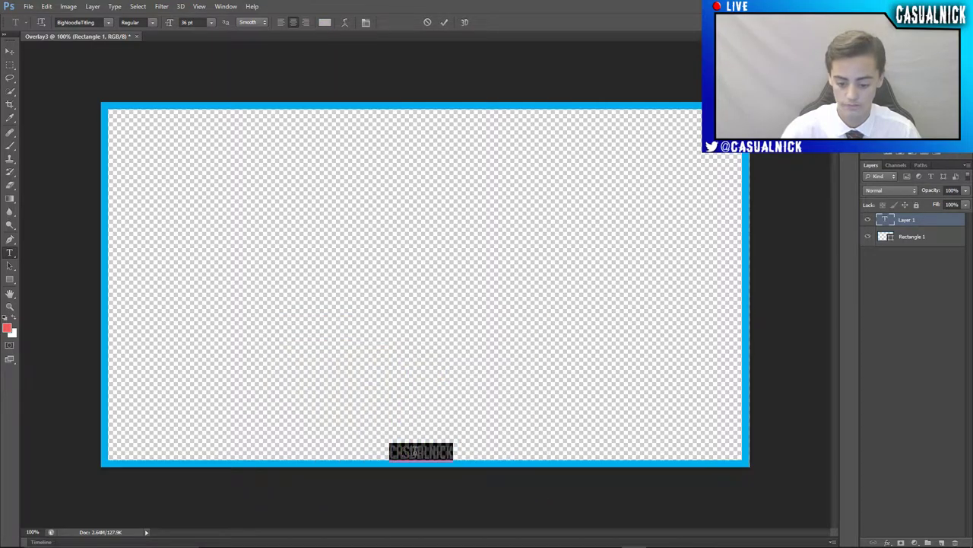
{"action": "left_click", "coordinate": [415, 452]}
Enlarge CASUALNICK to about 89 pt, shift it left, and switch its font to HACKED.
{"action": "left_click_drag", "start_coordinate": [454, 441], "coordinate": [589, 415]}
{"action": "left_click_drag", "start_coordinate": [534, 440], "coordinate": [483, 455]}
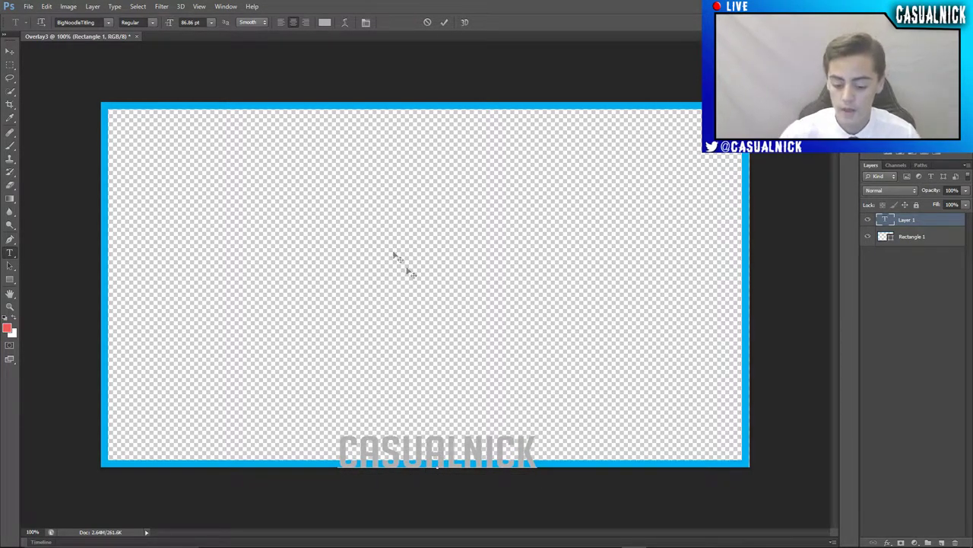
{"action": "left_click_drag", "start_coordinate": [336, 452], "coordinate": [596, 452]}
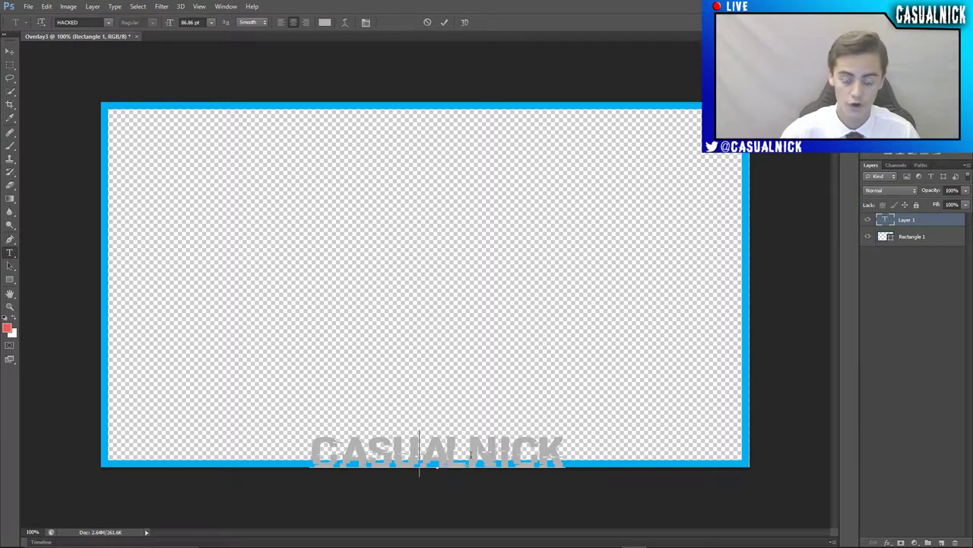
{"action": "left_click_drag", "start_coordinate": [314, 444], "coordinate": [620, 450]}
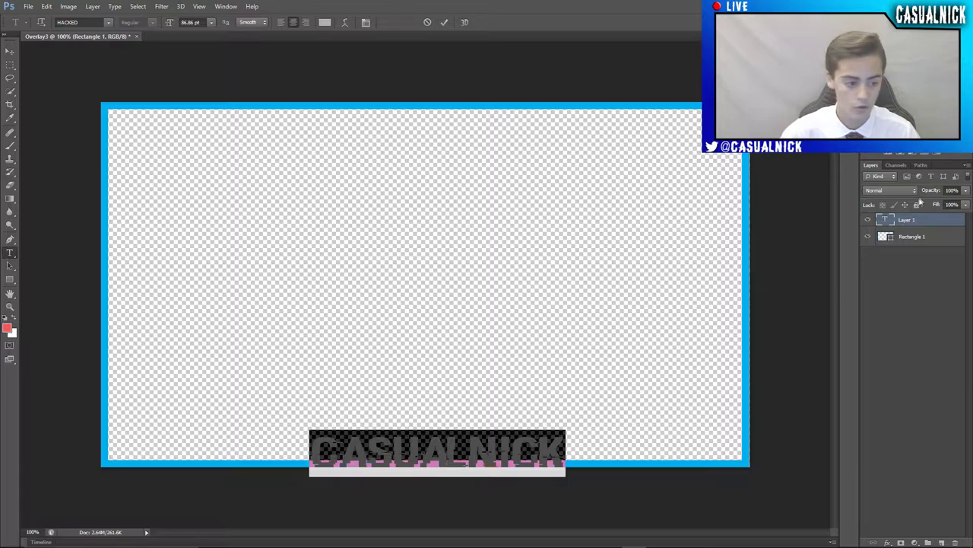
Rename the layer CasualNick and give its text a thin black outside stroke.
{"action": "double_click", "coordinate": [931, 223]}
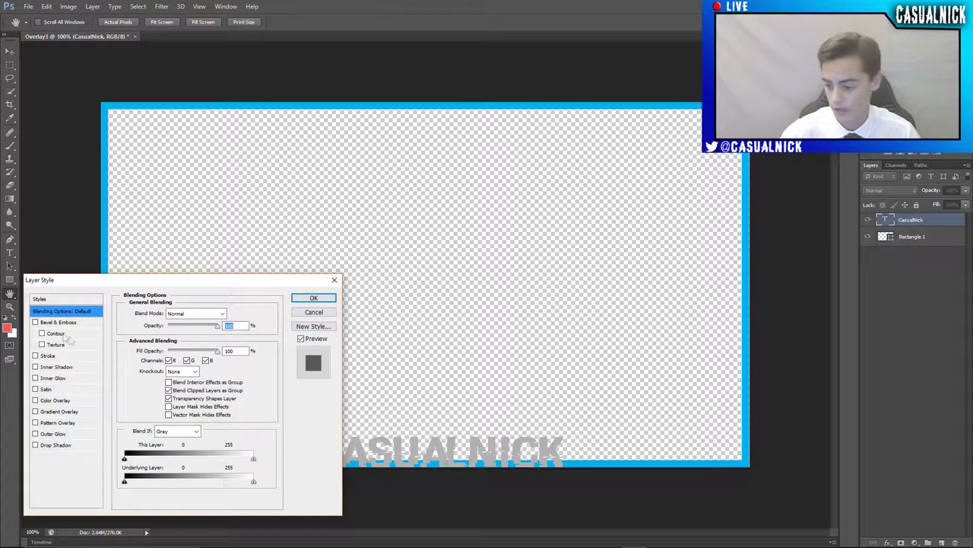
{"action": "left_click", "coordinate": [34, 355]}
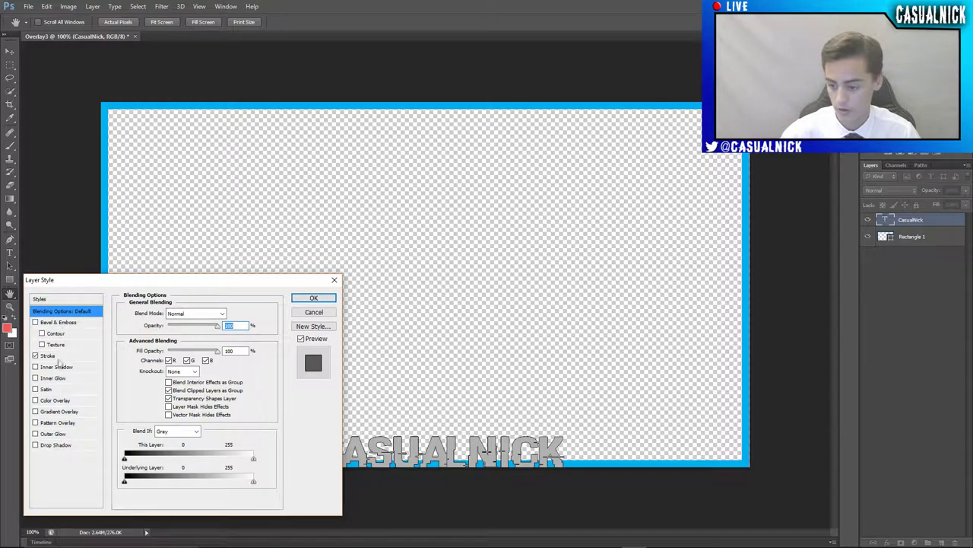
{"action": "left_click", "coordinate": [64, 355]}
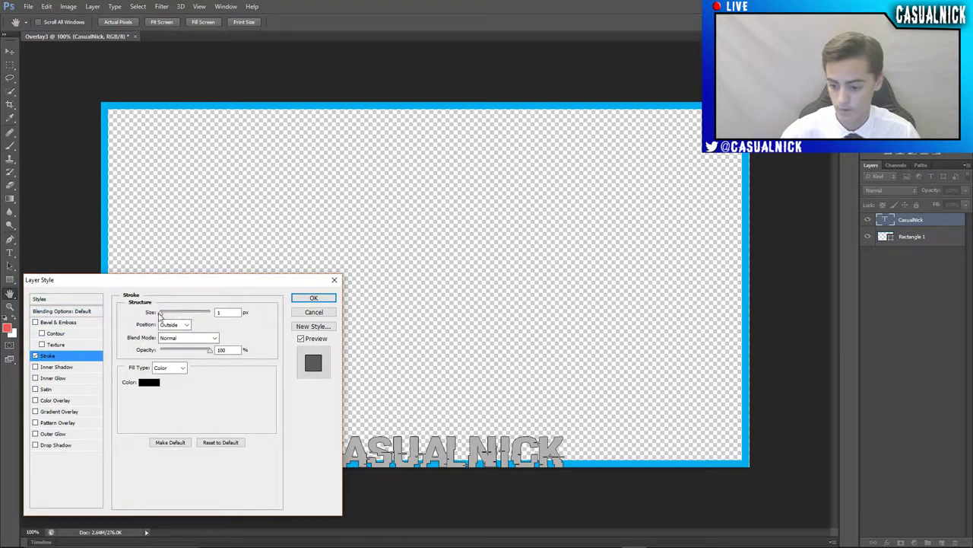
{"action": "left_click_drag", "start_coordinate": [160, 316], "coordinate": [164, 318]}
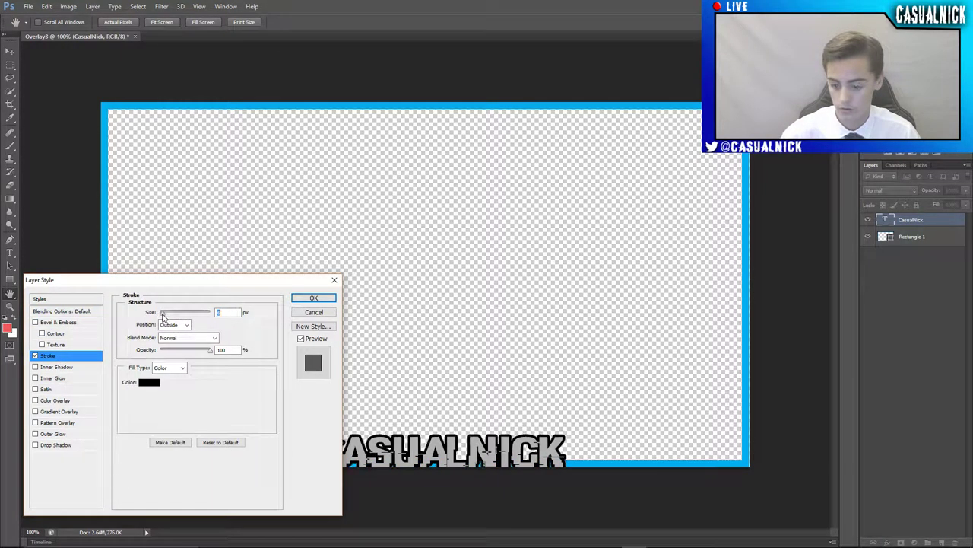
{"action": "left_click", "coordinate": [52, 433]}
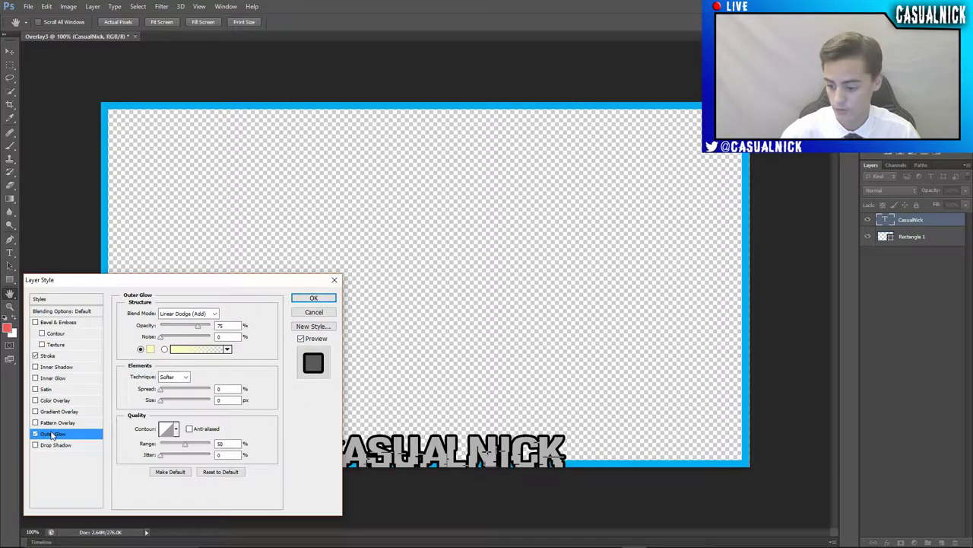
Set the outer glow to a Neutral Density gradient, Multiply, 100% opacity, wider spread.
{"action": "left_click", "coordinate": [198, 349]}
{"action": "left_click", "coordinate": [493, 145]}
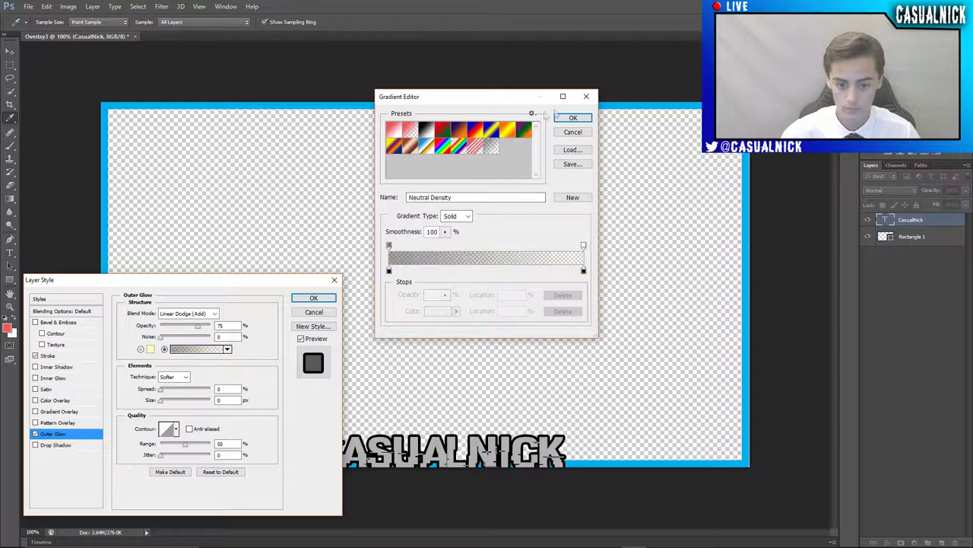
{"action": "left_click", "coordinate": [573, 118]}
{"action": "left_click_drag", "start_coordinate": [199, 329], "coordinate": [211, 328]}
{"action": "left_click", "coordinate": [188, 313]}
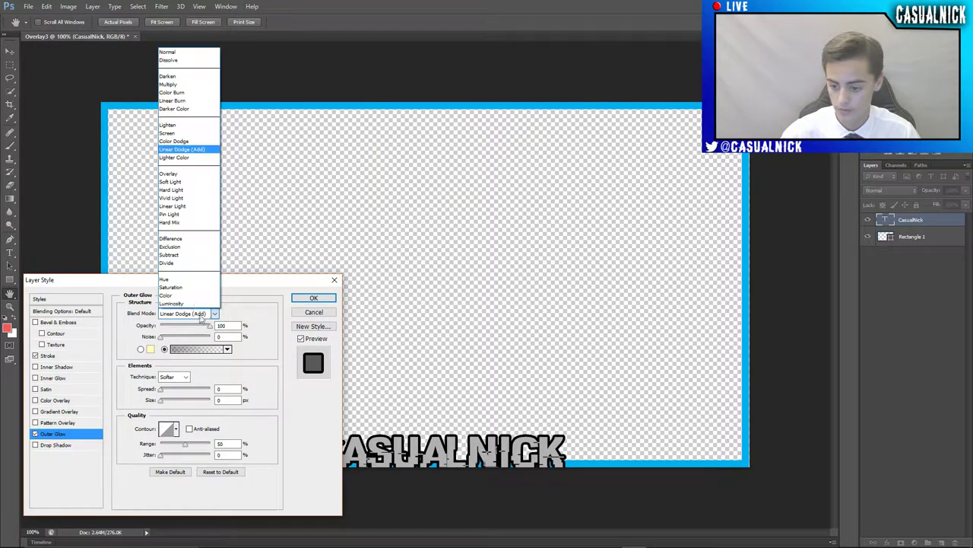
{"action": "left_click", "coordinate": [179, 86]}
{"action": "mouse_move", "coordinate": [161, 337]}
{"action": "left_mouse_down"}
{"action": "mouse_move", "coordinate": [203, 339]}
{"action": "mouse_move", "coordinate": [161, 339]}
{"action": "left_mouse_up"}
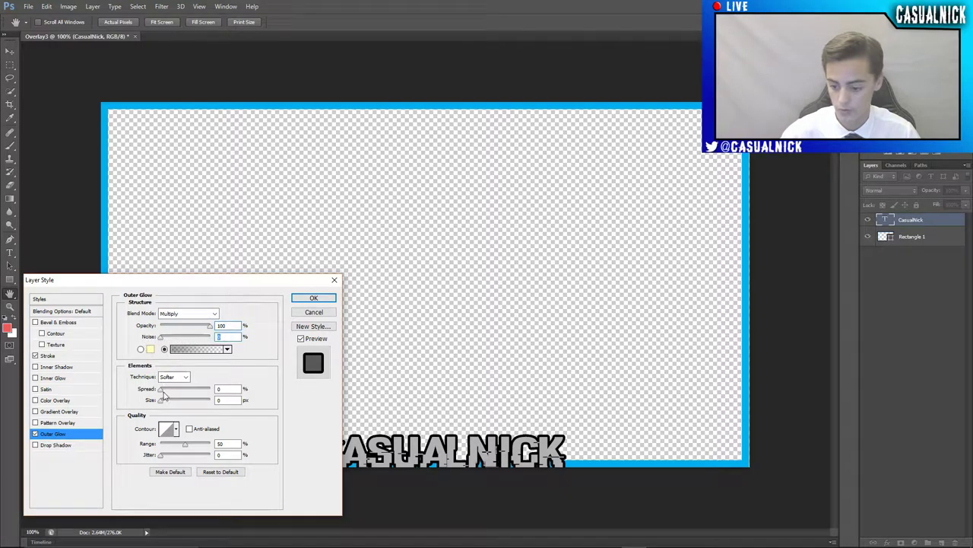
{"action": "mouse_move", "coordinate": [163, 393]}
{"action": "left_mouse_down"}
{"action": "mouse_move", "coordinate": [186, 402]}
{"action": "mouse_move", "coordinate": [168, 403]}
{"action": "mouse_move", "coordinate": [175, 392]}
{"action": "mouse_move", "coordinate": [159, 391]}
{"action": "mouse_move", "coordinate": [194, 401]}
{"action": "mouse_move", "coordinate": [210, 399]}
{"action": "mouse_move", "coordinate": [158, 401]}
{"action": "mouse_move", "coordinate": [210, 390]}
{"action": "mouse_move", "coordinate": [164, 403]}
{"action": "mouse_move", "coordinate": [205, 389]}
{"action": "mouse_move", "coordinate": [187, 389]}
{"action": "mouse_move", "coordinate": [167, 405]}
{"action": "left_mouse_up"}
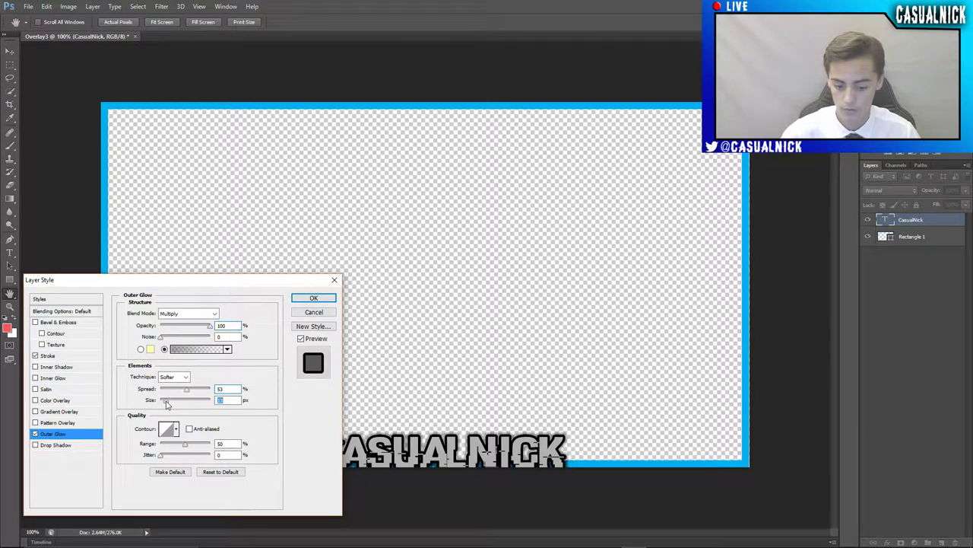
Add a Normal-mode Gradient Overlay at 72% opacity and scale 78, then apply the effects.
{"action": "left_click", "coordinate": [59, 411]}
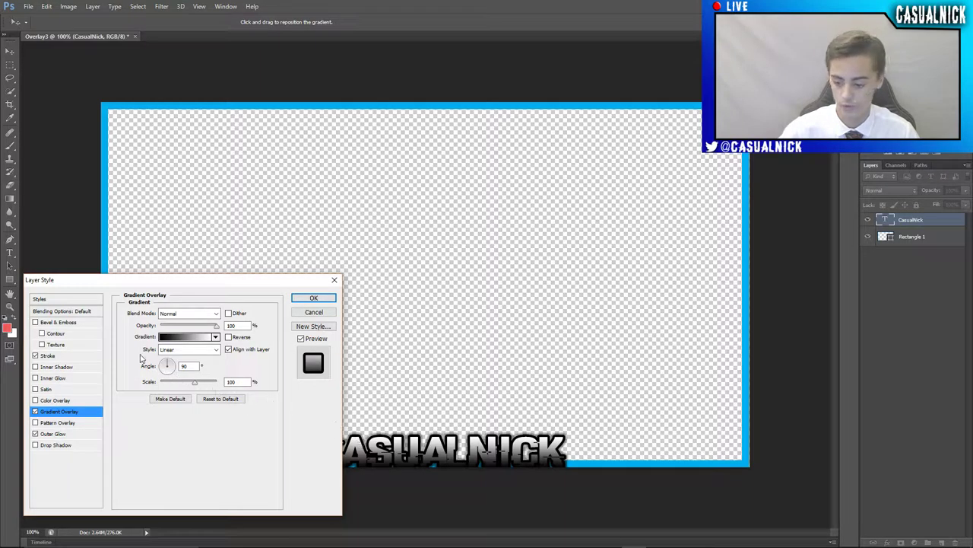
{"action": "left_click", "coordinate": [216, 312]}
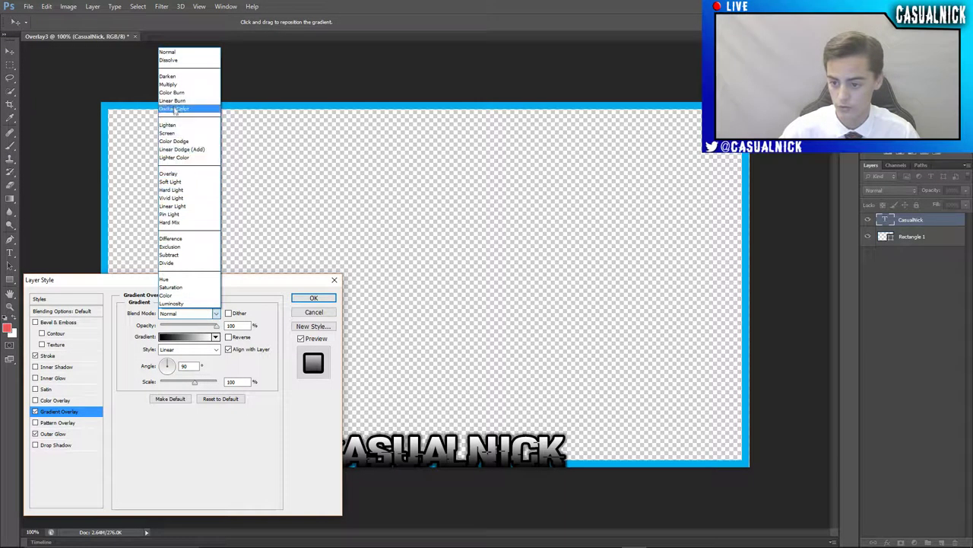
{"action": "left_click", "coordinate": [175, 86]}
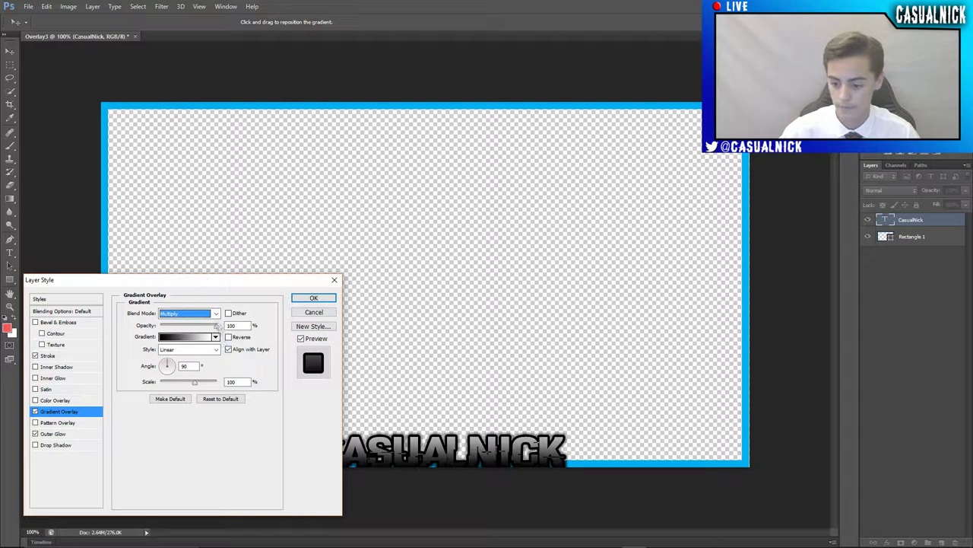
{"action": "mouse_move", "coordinate": [216, 329]}
{"action": "left_mouse_down"}
{"action": "mouse_move", "coordinate": [183, 327]}
{"action": "mouse_move", "coordinate": [203, 327]}
{"action": "left_mouse_up"}
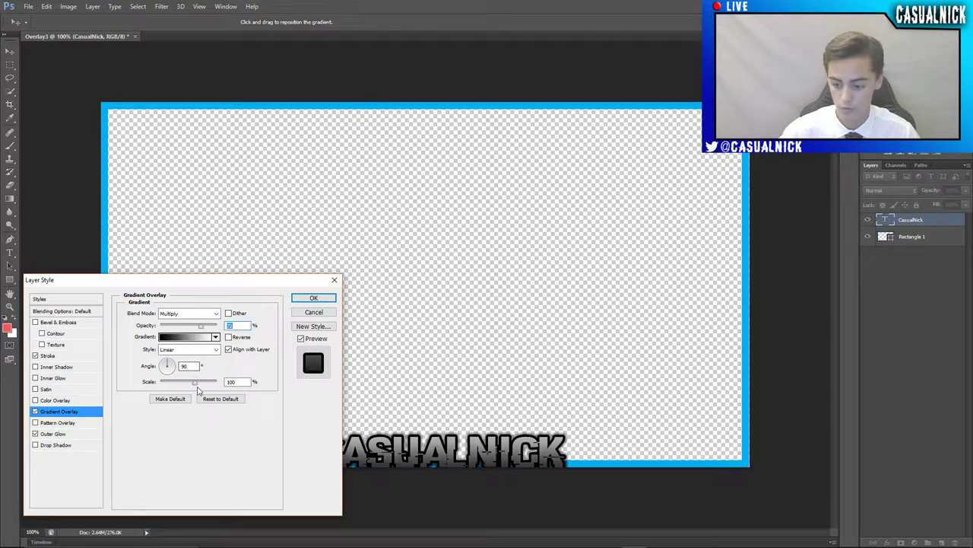
{"action": "mouse_move", "coordinate": [190, 386]}
{"action": "left_mouse_down"}
{"action": "mouse_move", "coordinate": [160, 384]}
{"action": "mouse_move", "coordinate": [249, 379]}
{"action": "mouse_move", "coordinate": [180, 379]}
{"action": "left_mouse_up"}
{"action": "left_click", "coordinate": [189, 313]}
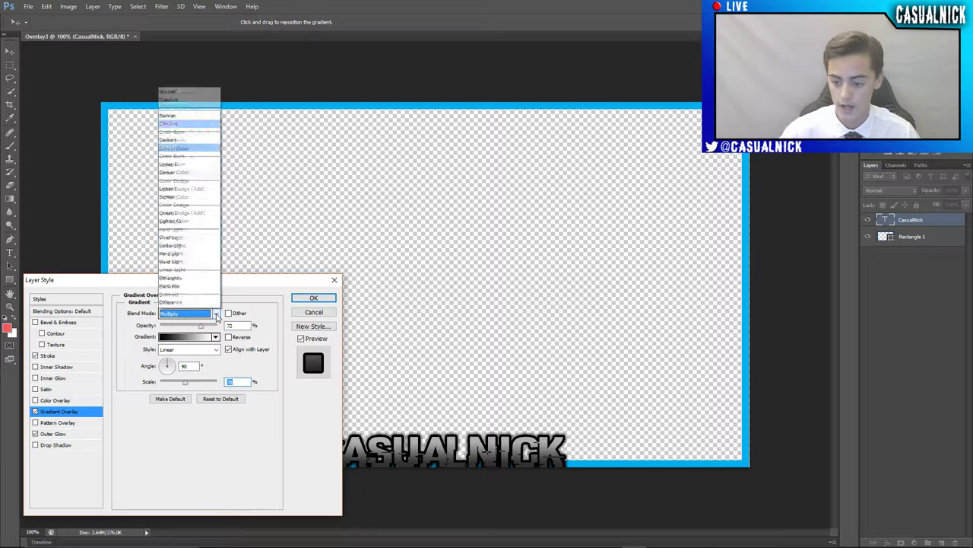
{"action": "left_click", "coordinate": [177, 59]}
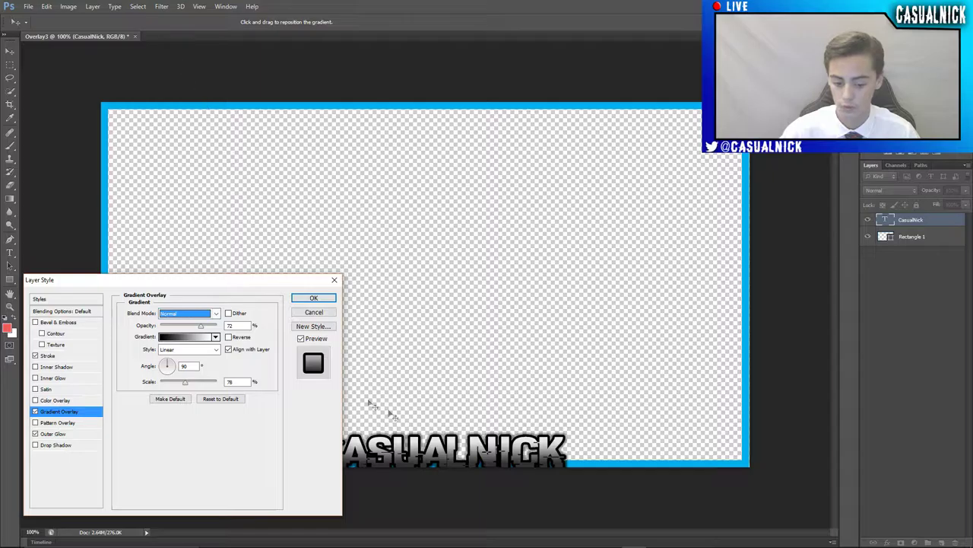
{"action": "left_click", "coordinate": [313, 299]}
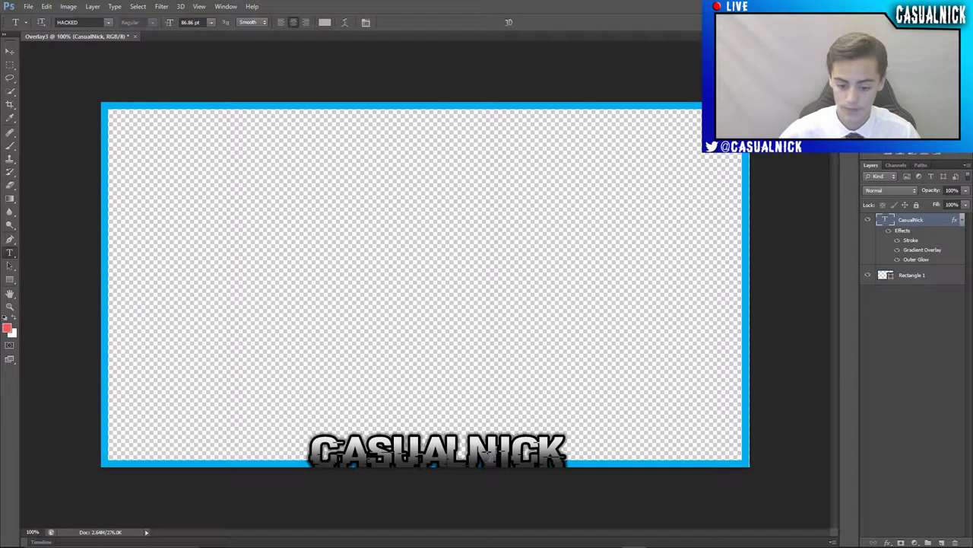
Nudge CASUALNICK slightly left and open Layer Style for the Rectangle 1 layer.
{"action": "mouse_move", "coordinate": [493, 456]}
{"action": "left_mouse_down"}
{"action": "mouse_move", "coordinate": [471, 451]}
{"action": "mouse_move", "coordinate": [478, 455]}
{"action": "left_mouse_up"}
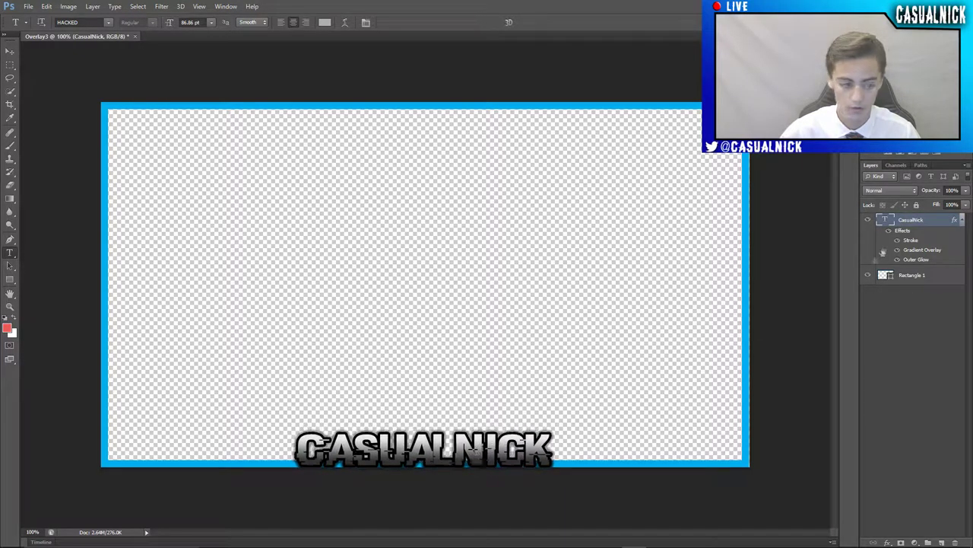
{"action": "double_click", "coordinate": [937, 277]}
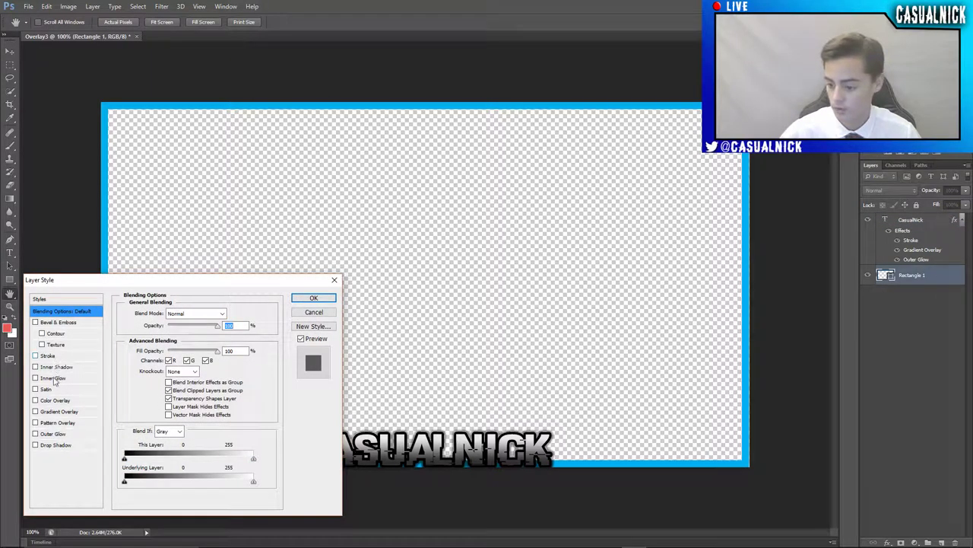
Add a 5 px black stroke positioned Outside to the Rectangle 1 border.
{"action": "left_click", "coordinate": [58, 356]}
{"action": "left_click_drag", "start_coordinate": [160, 315], "coordinate": [162, 320]}
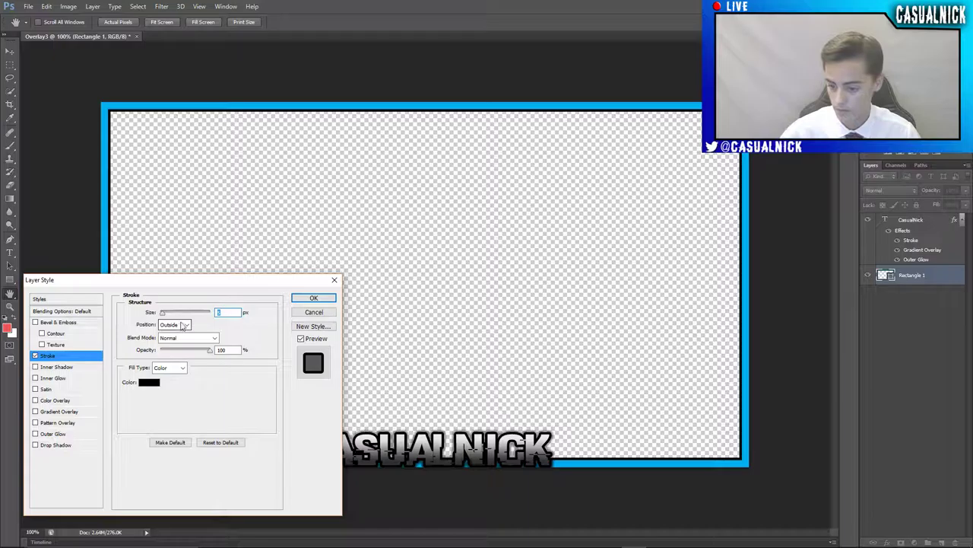
{"action": "left_click", "coordinate": [185, 325]}
{"action": "left_click", "coordinate": [187, 333]}
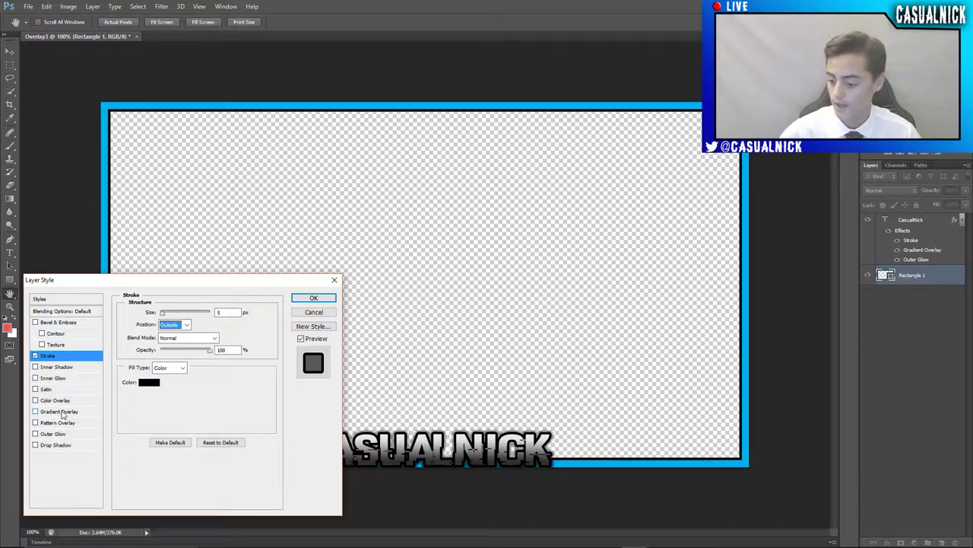
{"action": "left_click", "coordinate": [326, 301]}
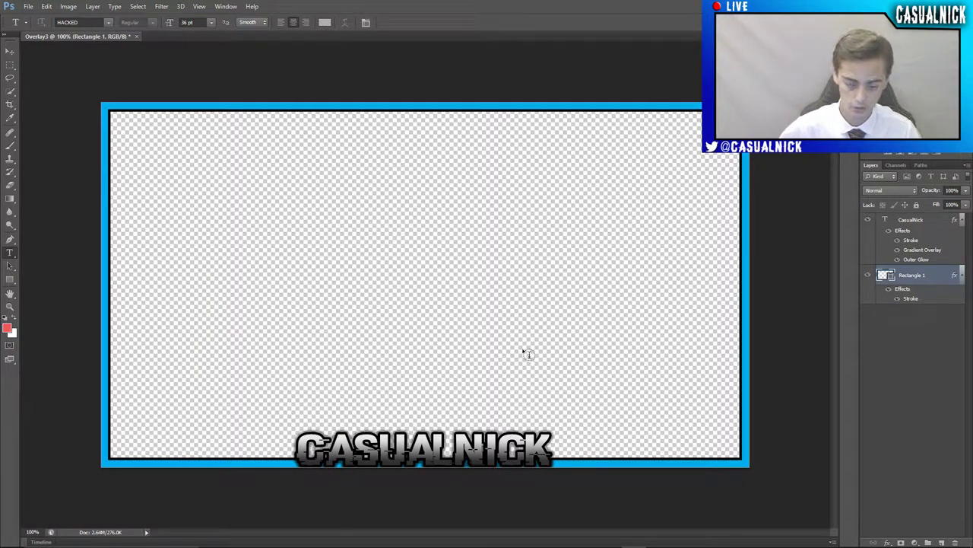
Start Save As and navigate to the Overlays folder on the Desktop.
{"action": "left_click", "coordinate": [28, 6]}
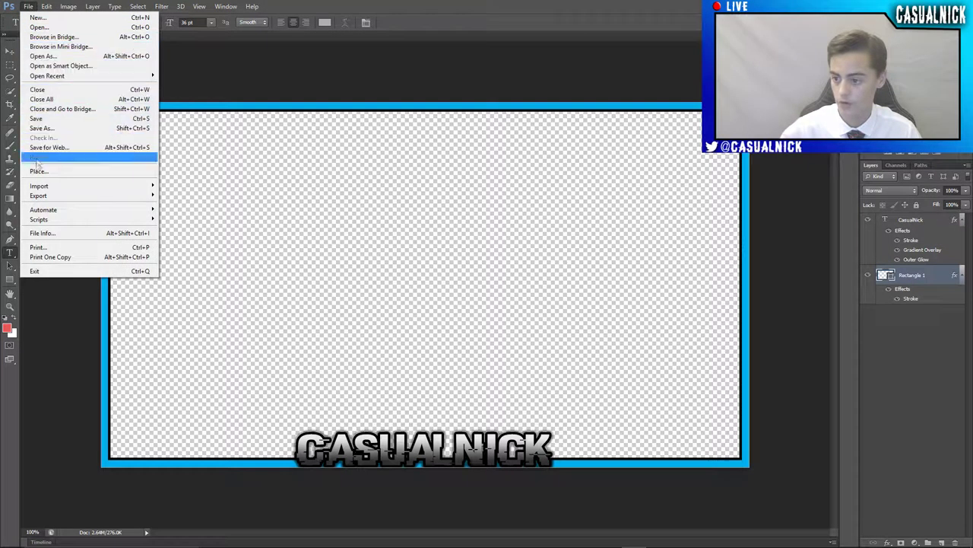
{"action": "left_click", "coordinate": [45, 129]}
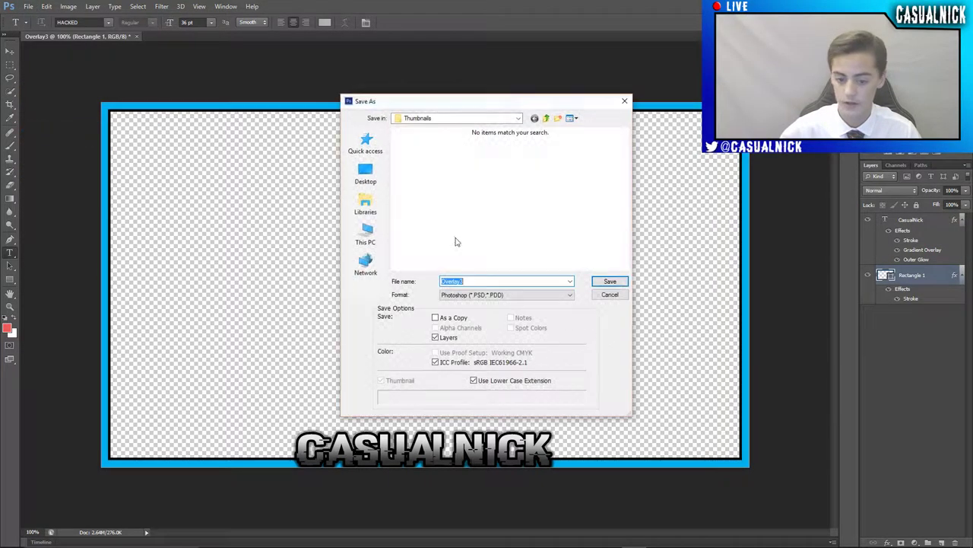
{"action": "left_click", "coordinate": [366, 174]}
{"action": "scroll", "coordinate": [477, 221], "scroll_direction": "down", "scroll_amount": 1}
{"action": "double_click", "coordinate": [561, 242]}
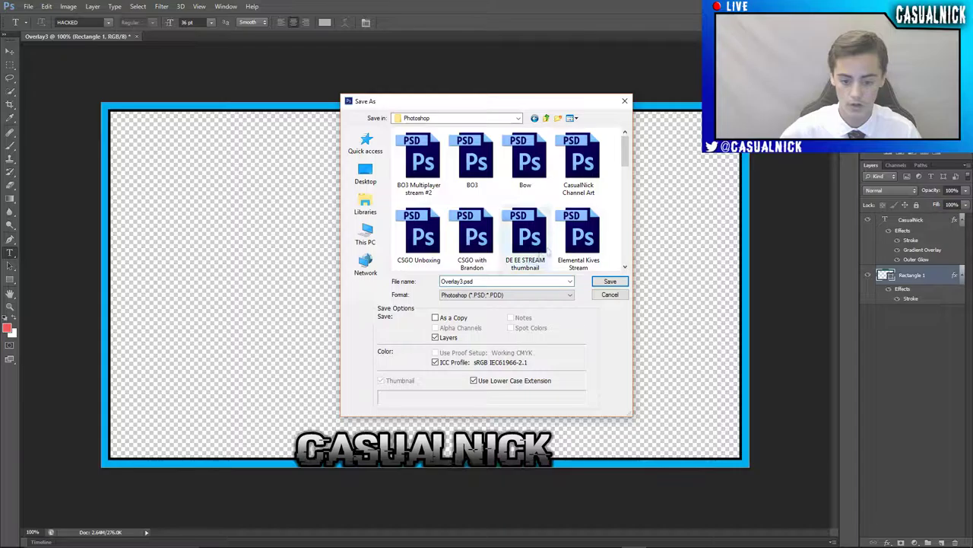
{"action": "left_click", "coordinate": [477, 281]}
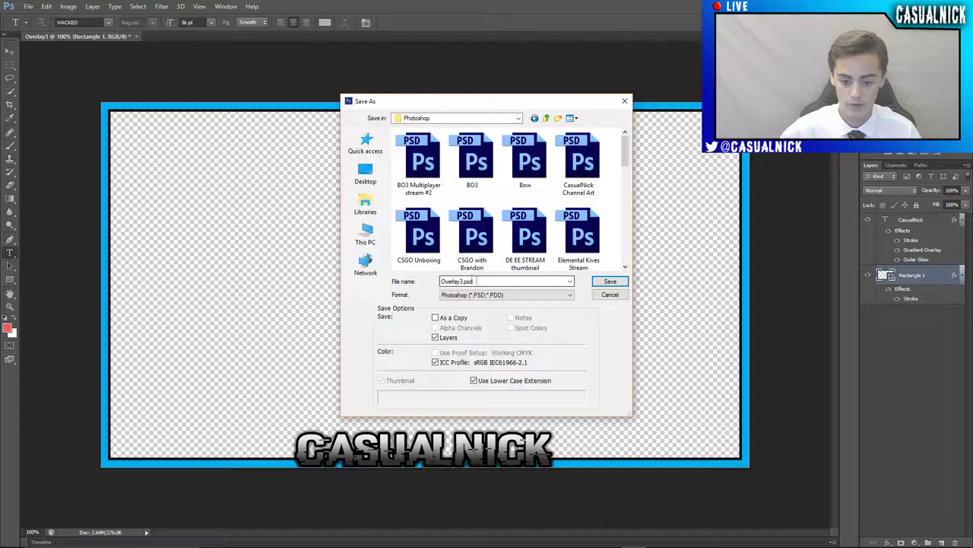
{"action": "left_click", "coordinate": [612, 283]}
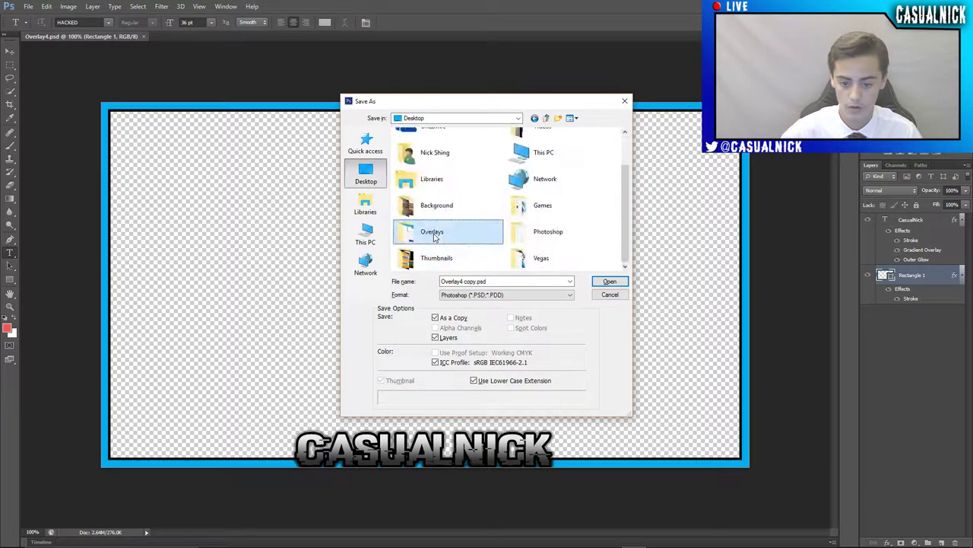
{"action": "double_click", "coordinate": [448, 229]}
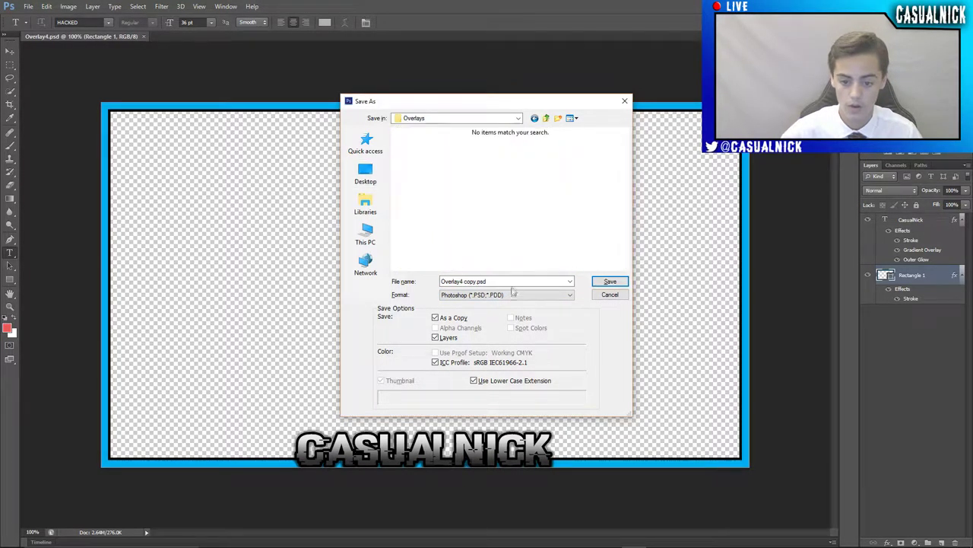
Save the file as Overlay4 in PNG format, accepting the PNG options.
{"action": "triple_click", "coordinate": [473, 281]}
{"action": "left_click", "coordinate": [475, 281]}
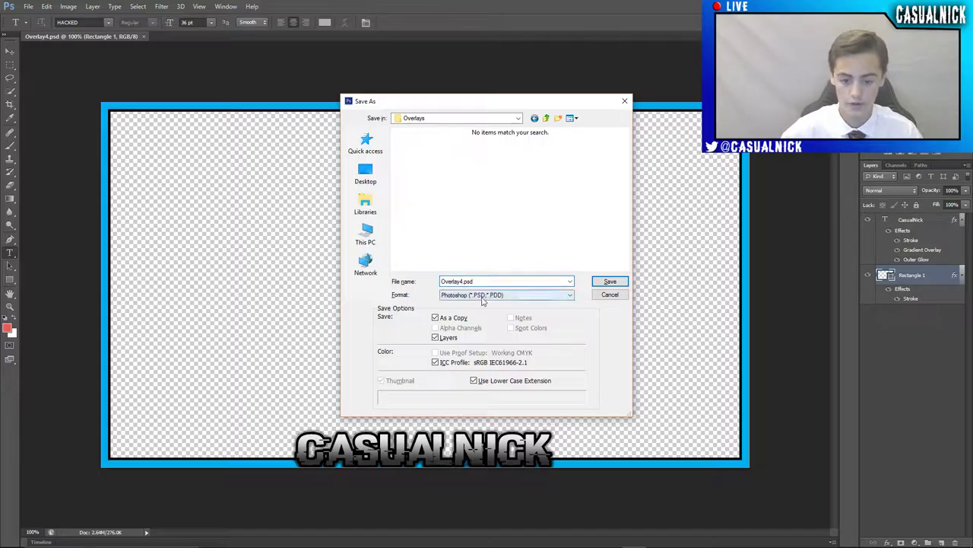
{"action": "left_click", "coordinate": [483, 296]}
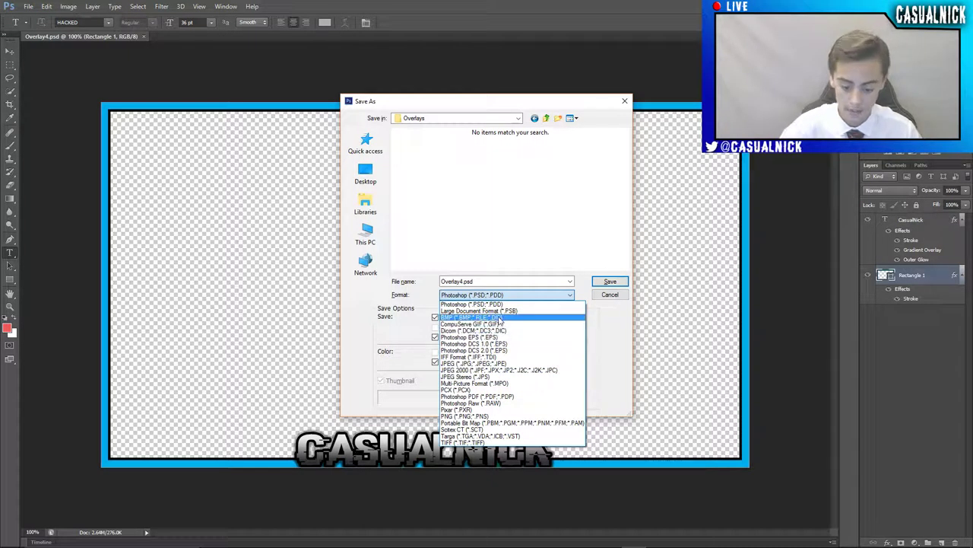
{"action": "left_click", "coordinate": [483, 416]}
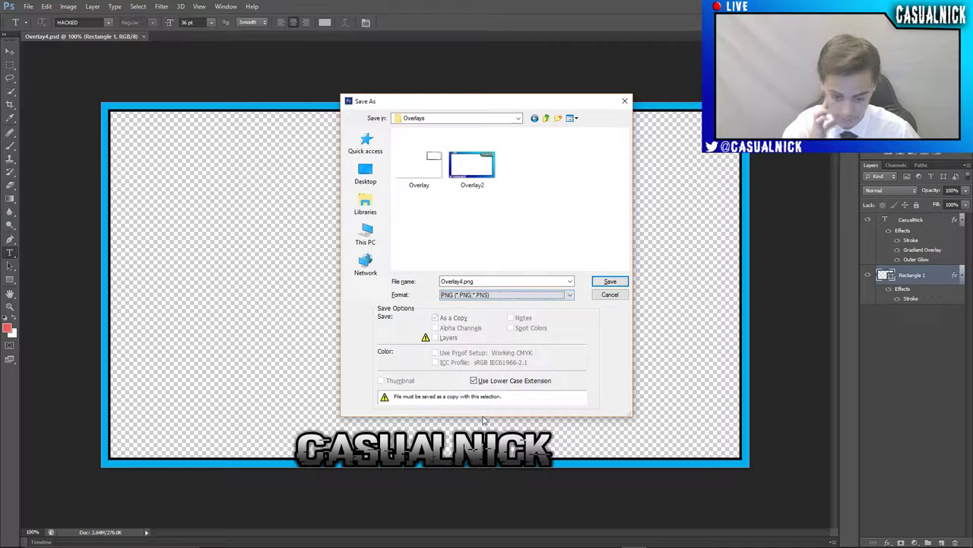
{"action": "left_click", "coordinate": [609, 283]}
{"action": "left_click", "coordinate": [520, 176]}
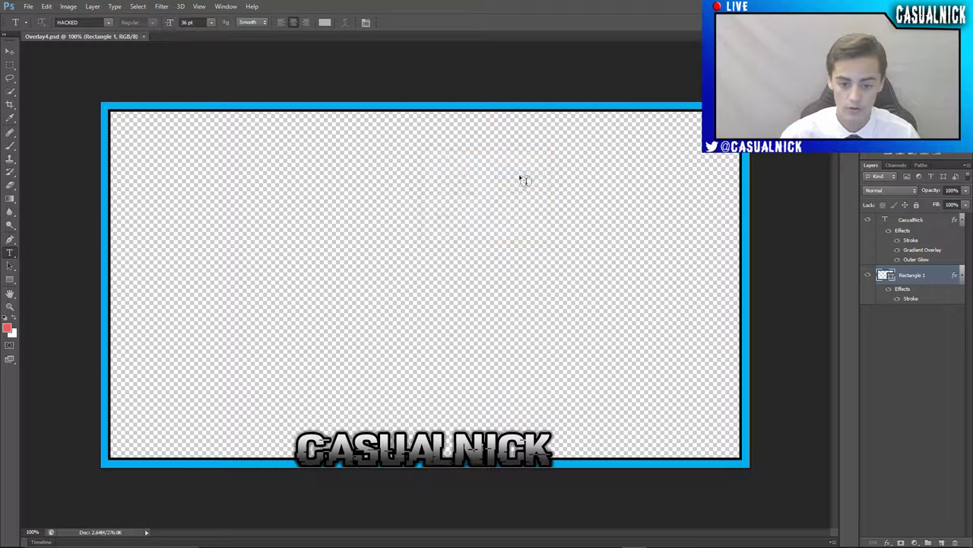
{"action": "key", "text": "alt+Tab"}
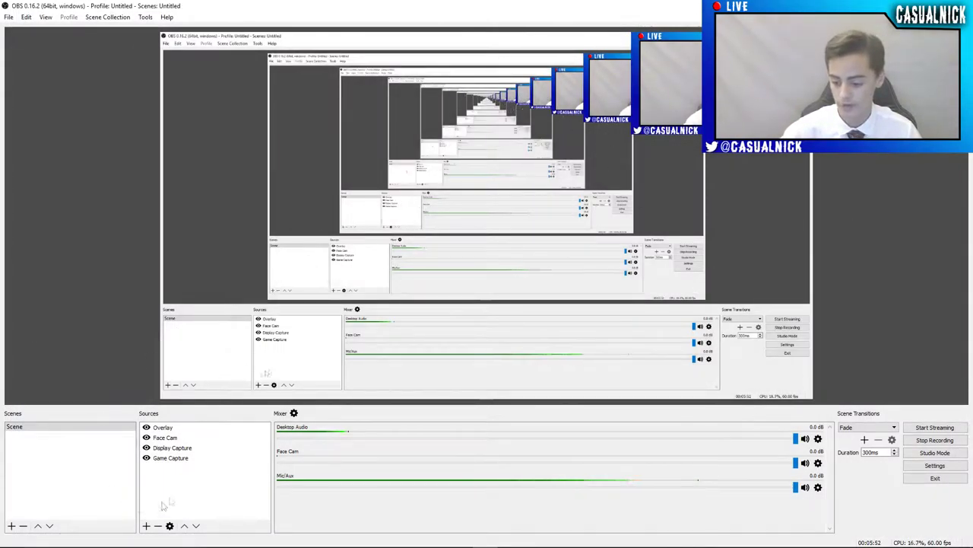
Delete the old Overlay source, leaving Face Cam, Display Capture and Game Capture.
{"action": "left_click", "coordinate": [172, 429]}
{"action": "key", "text": "Delete"}
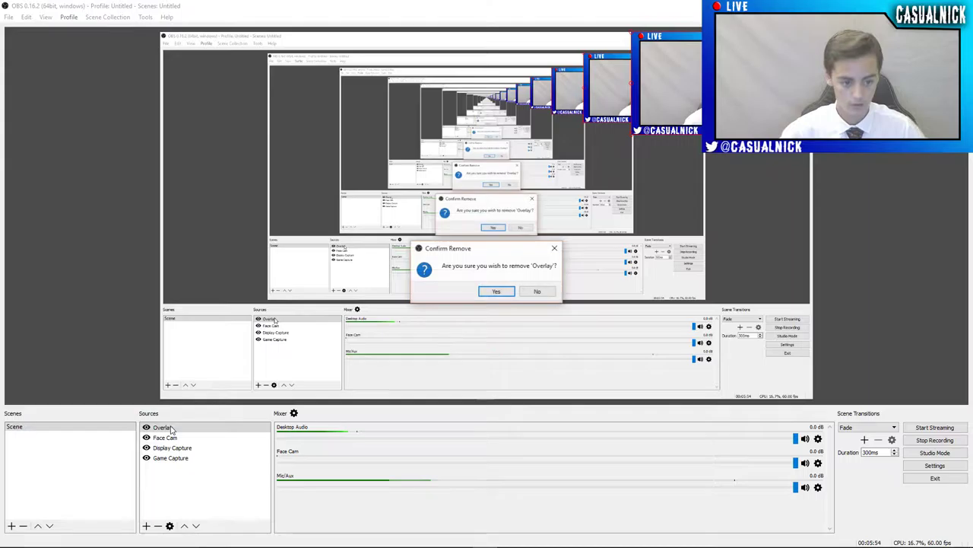
{"action": "left_click", "coordinate": [494, 292]}
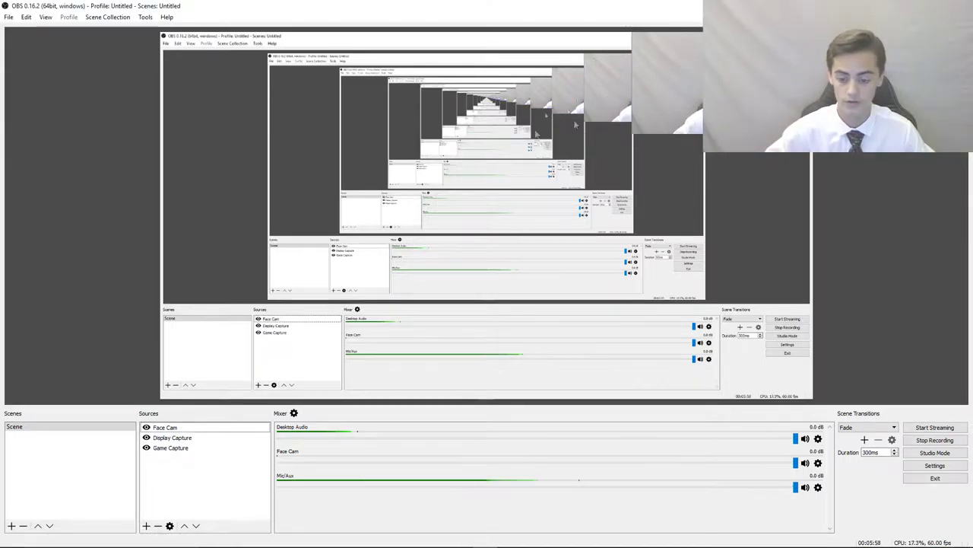
{"action": "right_click", "coordinate": [195, 492]}
Create a new image source named Overlay in the Sources list.
{"action": "mouse_move", "coordinate": [215, 502]}
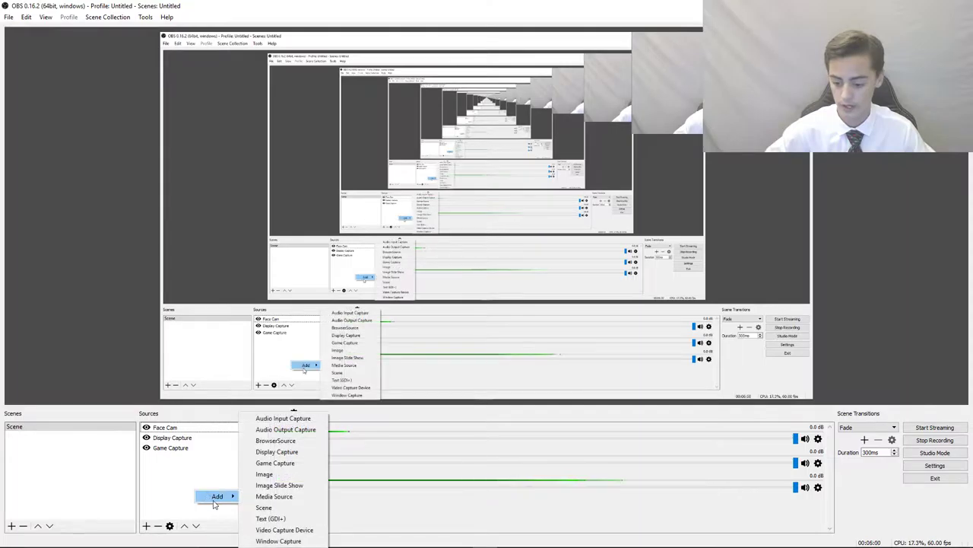
{"action": "left_click", "coordinate": [273, 474]}
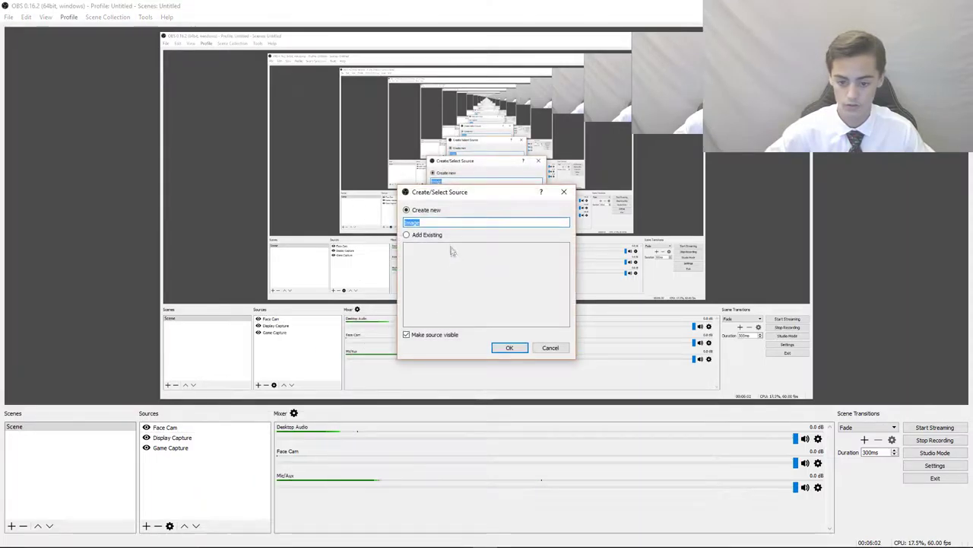
{"action": "type", "text": "Overlay"}
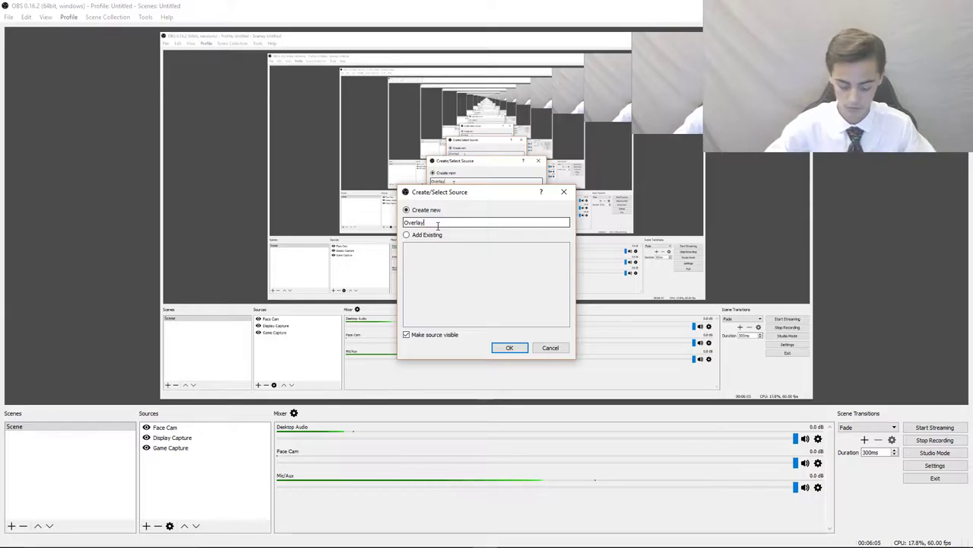
{"action": "key", "text": "Return"}
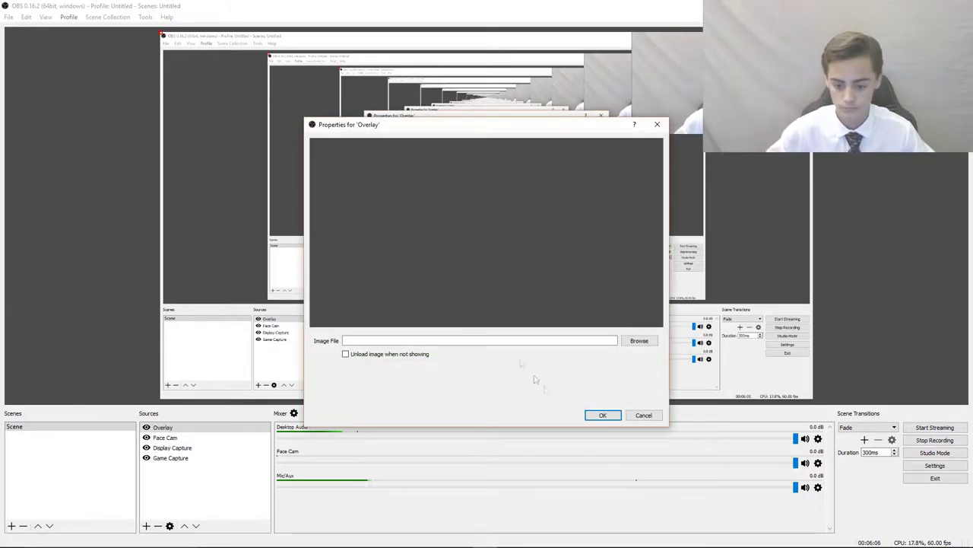
Load Overlay4 from Desktop\Overlays as the Overlay source's image and confirm the settings.
{"action": "left_click", "coordinate": [638, 340]}
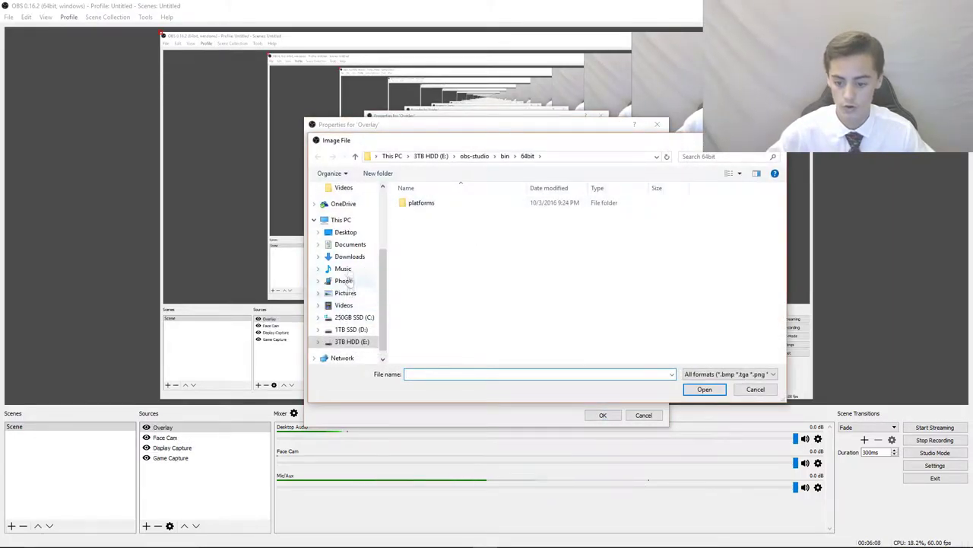
{"action": "left_click", "coordinate": [345, 232]}
{"action": "double_click", "coordinate": [420, 244]}
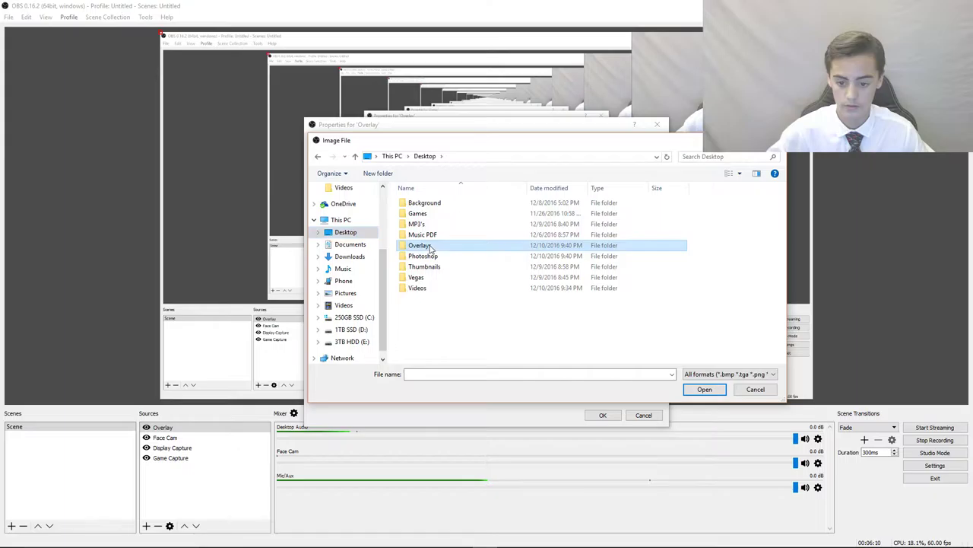
{"action": "left_click", "coordinate": [536, 224]}
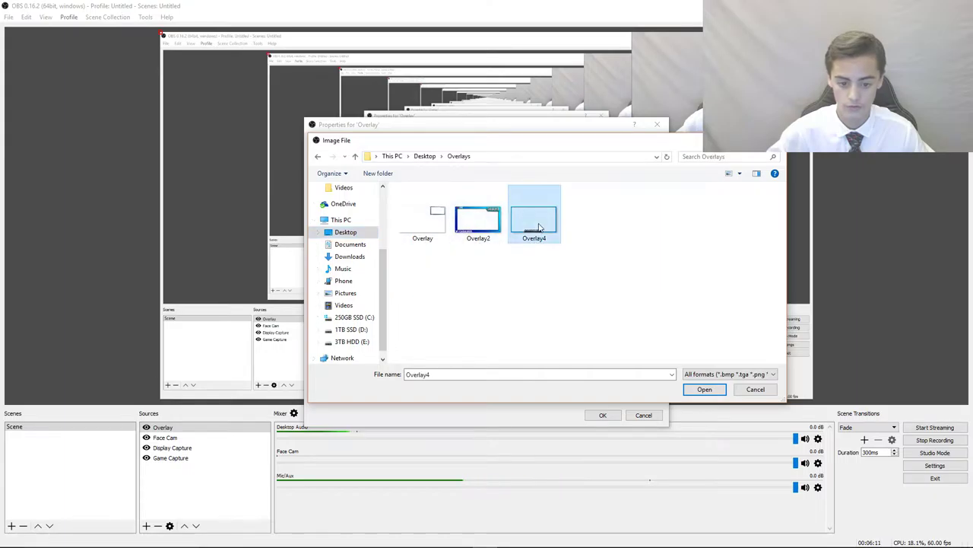
{"action": "left_click", "coordinate": [702, 388]}
{"action": "left_click", "coordinate": [603, 415]}
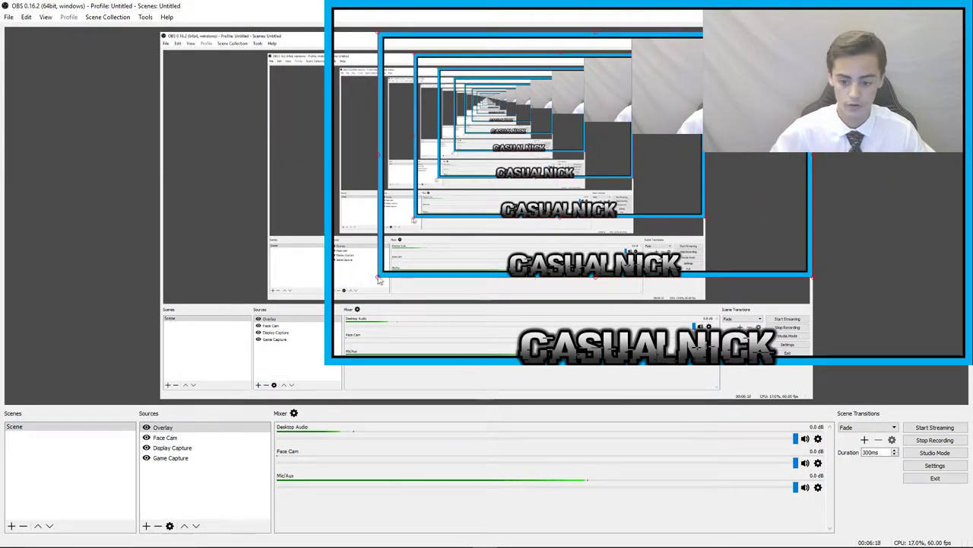
Resize the Overlay in the preview so its blue CASUALNICK border frames the top-right face cam.
{"action": "left_click_drag", "start_coordinate": [380, 280], "coordinate": [632, 130]}
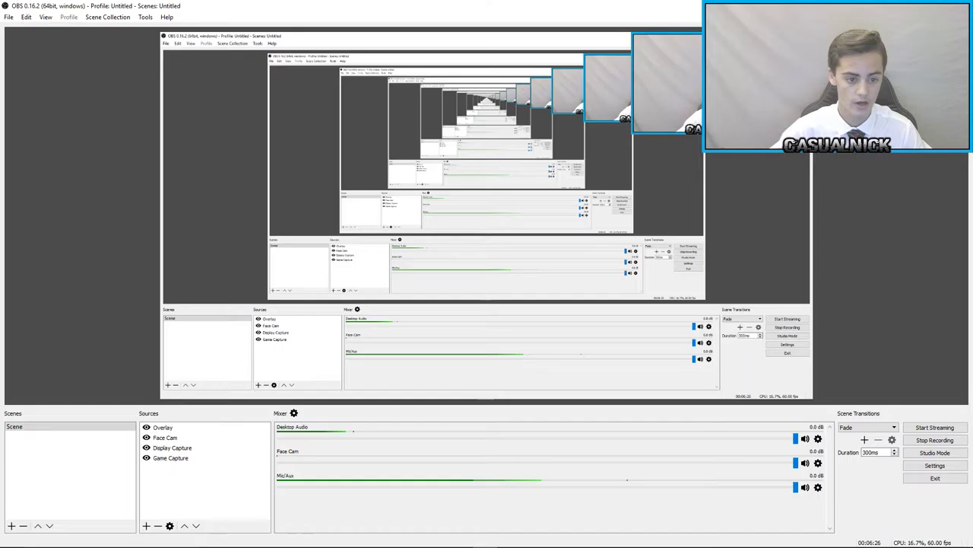
{"action": "left_click", "coordinate": [698, 93]}
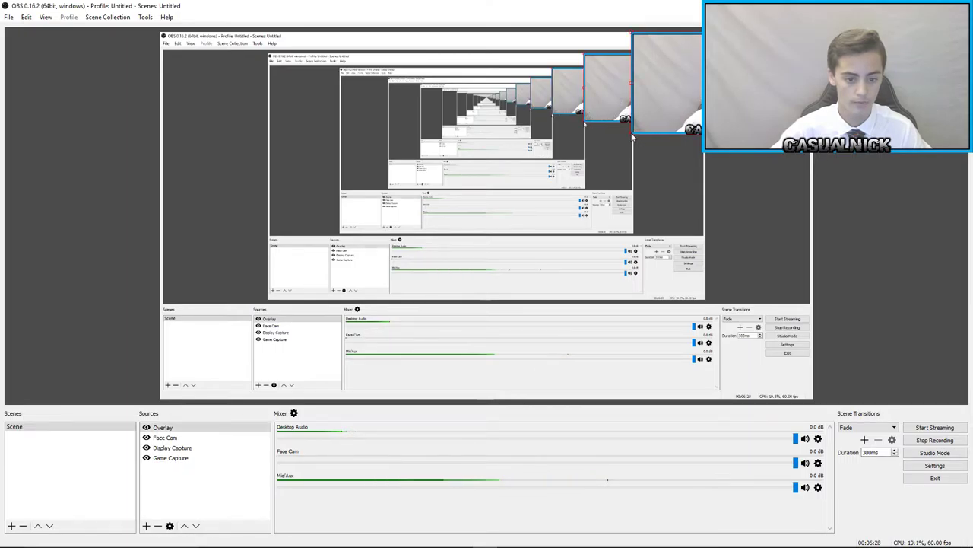
{"action": "left_click_drag", "start_coordinate": [448, 248], "coordinate": [641, 139]}
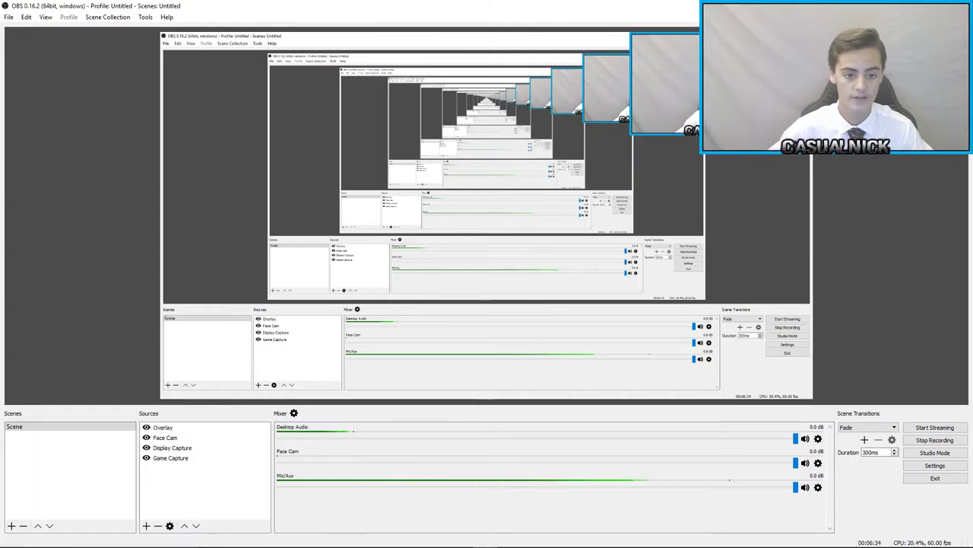